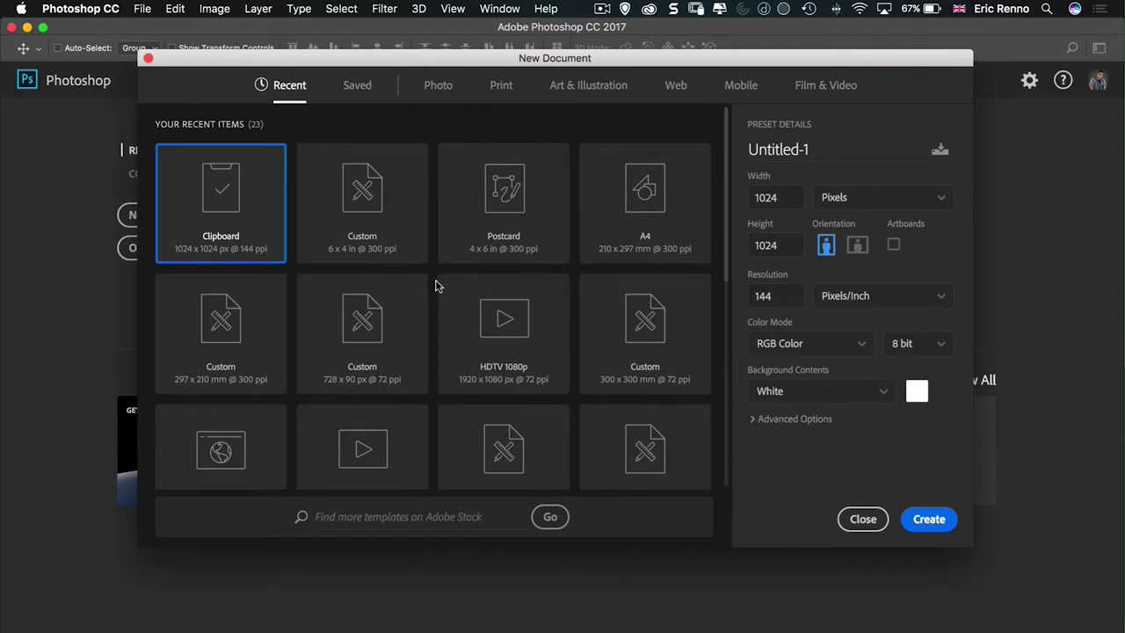
Step: Create a blank 1800 × 1200 px, 300 ppi landscape document from the Postcard preset
left_click(461, 212)
left_click(862, 246)
left_click(930, 520)
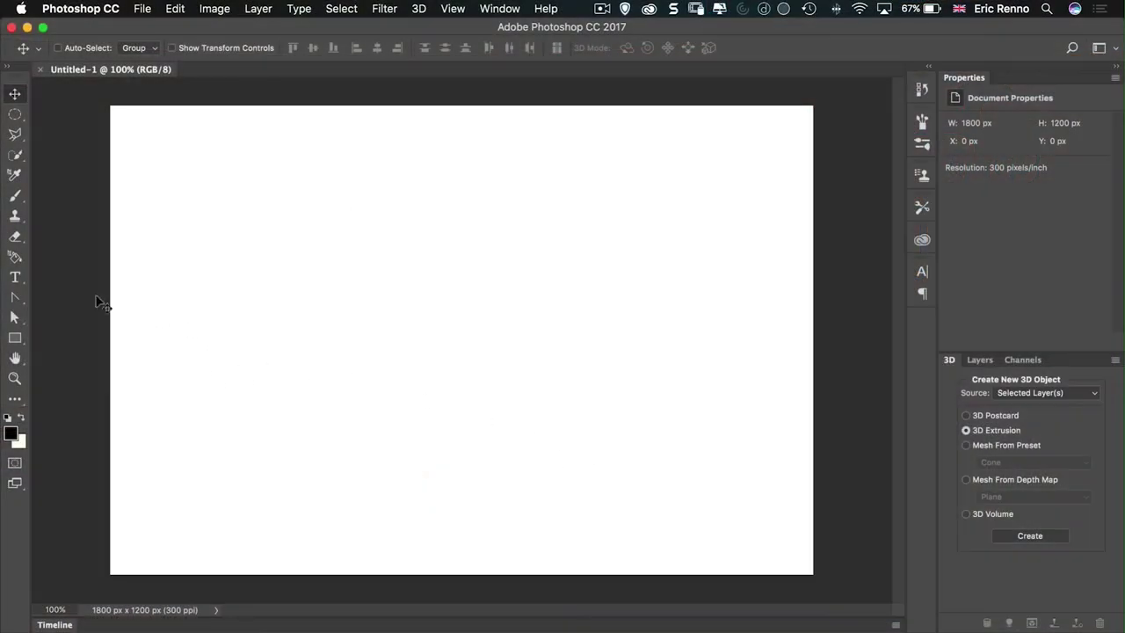
Step: Type 'THE PARTY' in black Impact on the canvas and commit the text
left_click(14, 277)
left_click(320, 411)
type("THE")
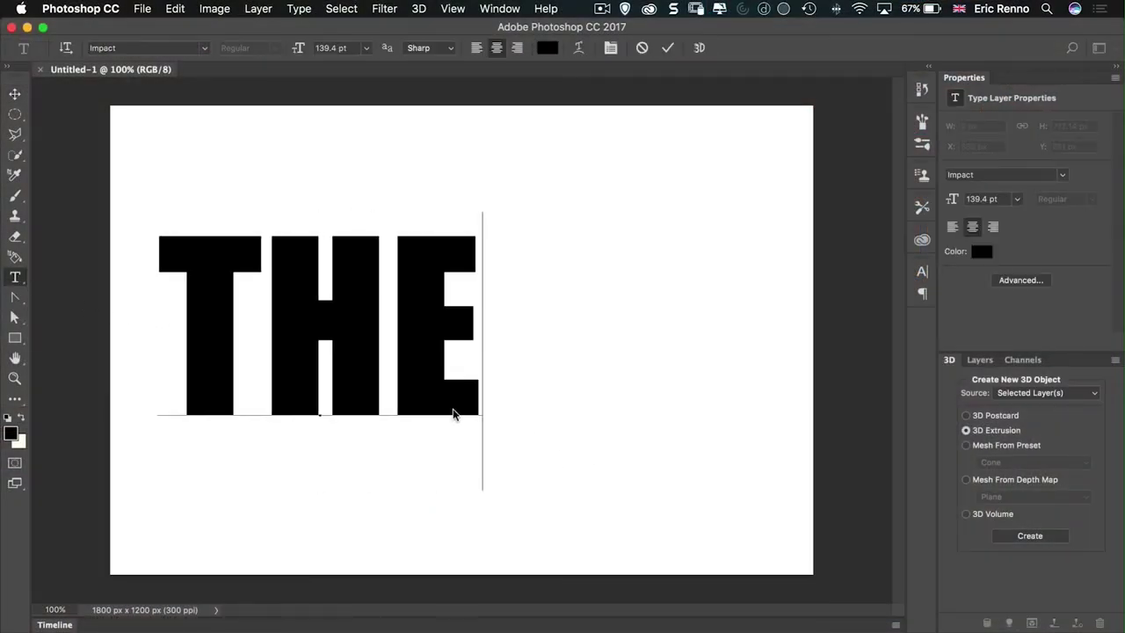
type(" PAR")
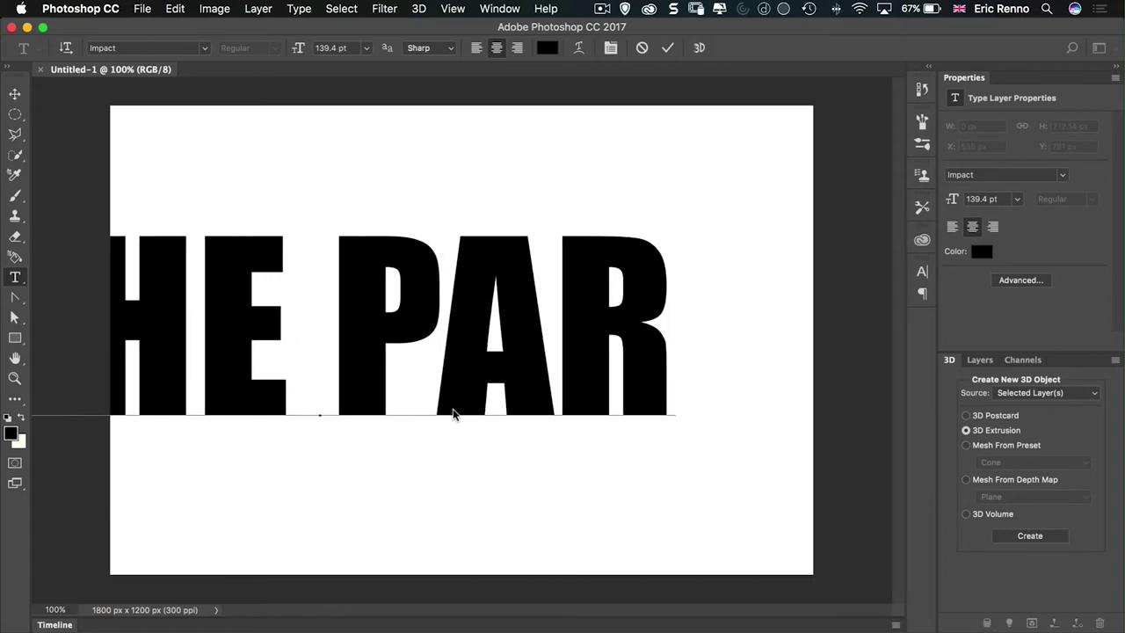
type("TY")
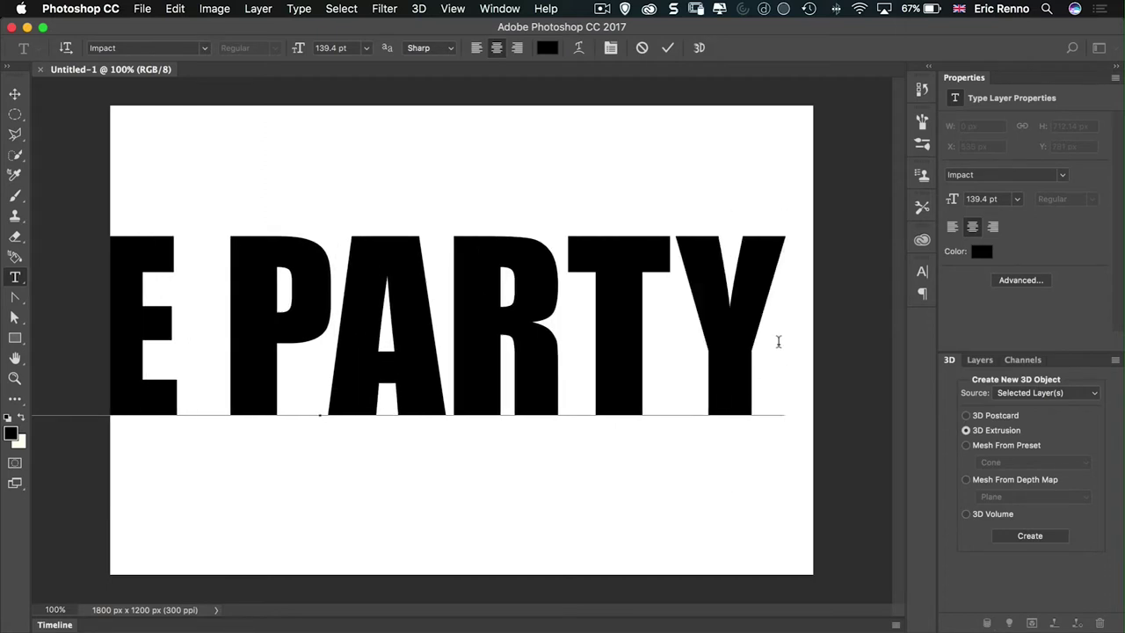
left_click(667, 48)
left_click(14, 93)
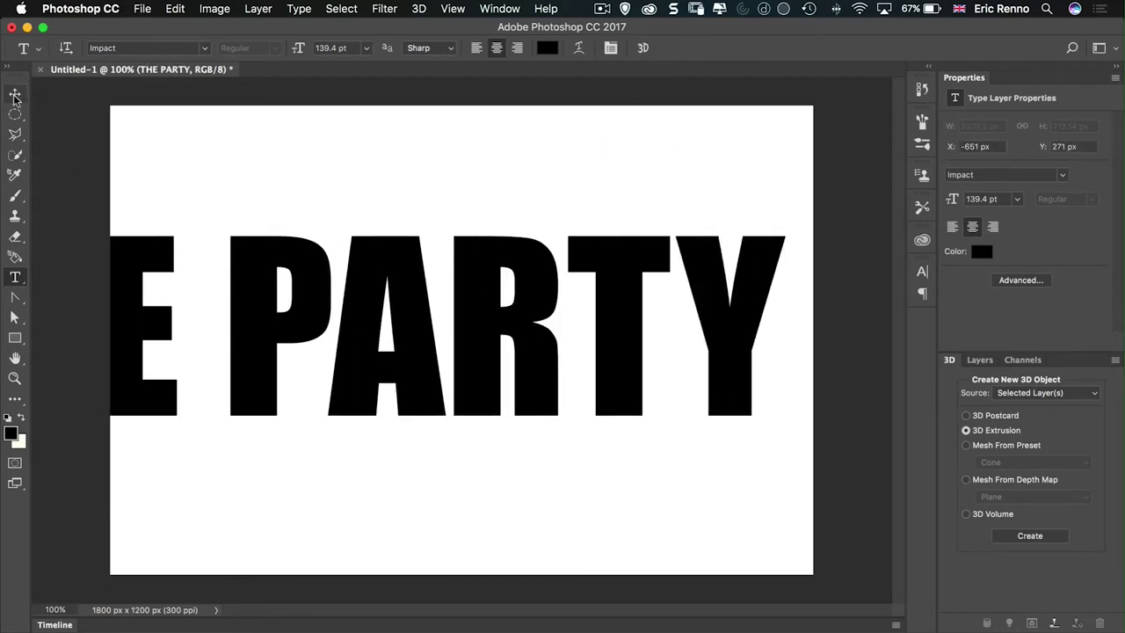
Step: Scale THE PARTY down to 85.94 pt and move it to the canvas centre
key("super+t")
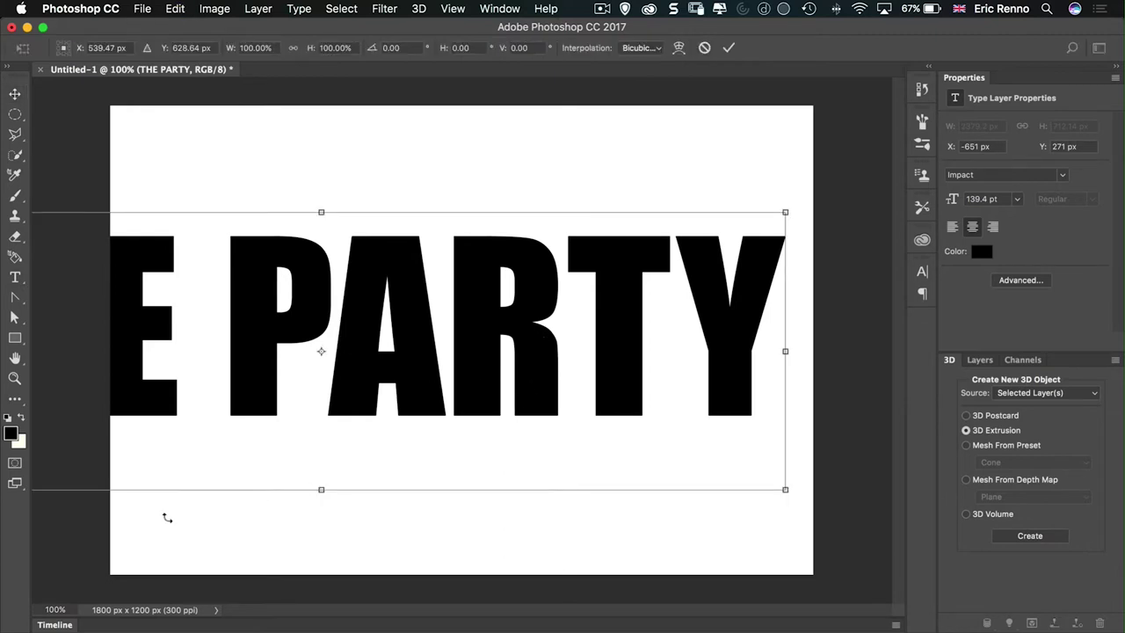
left_click_drag(783, 488, 402, 383)
left_click_drag(236, 318, 566, 374)
key("Return")
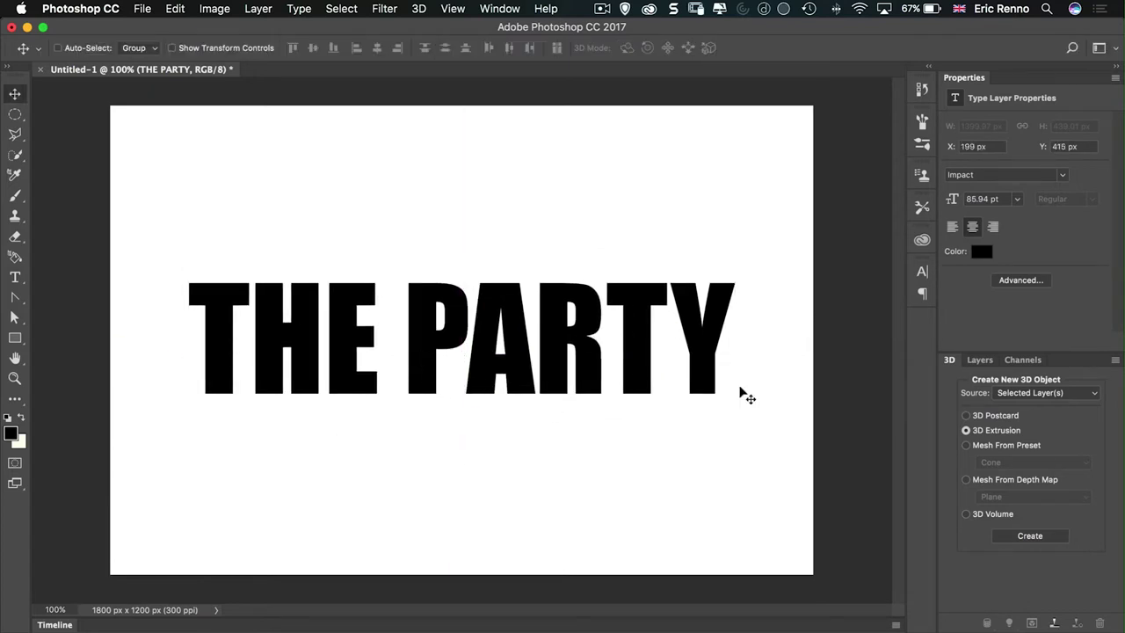
left_click(980, 361)
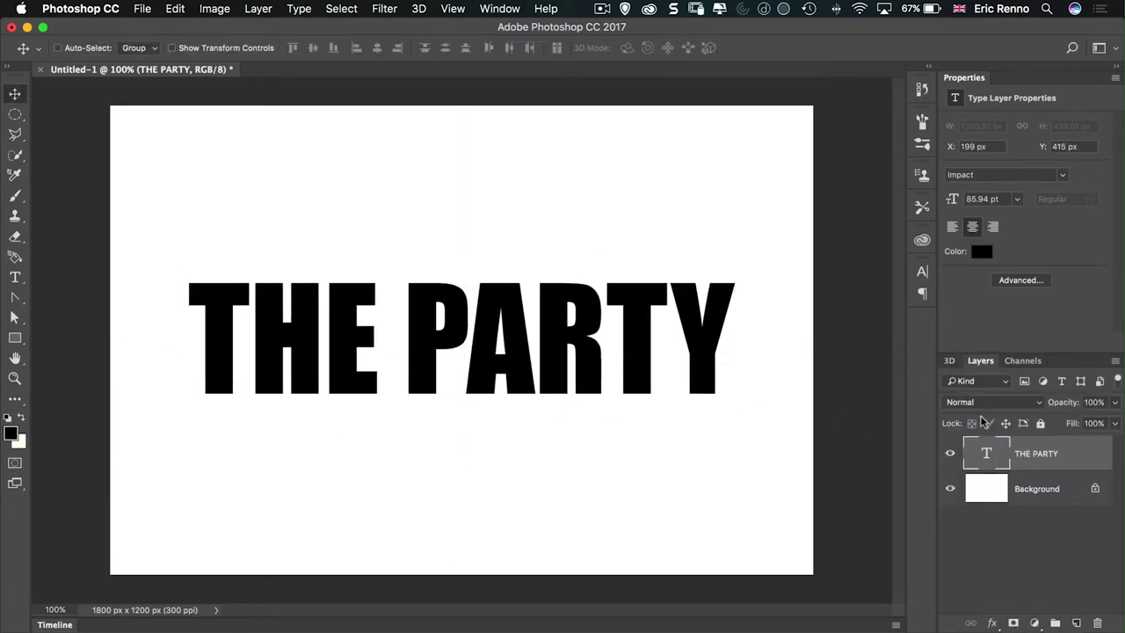
Step: Delete 'THE ' from the heading so it reads just PARTY
double_click(986, 452)
left_click(426, 330)
left_click_drag(408, 341, 151, 373)
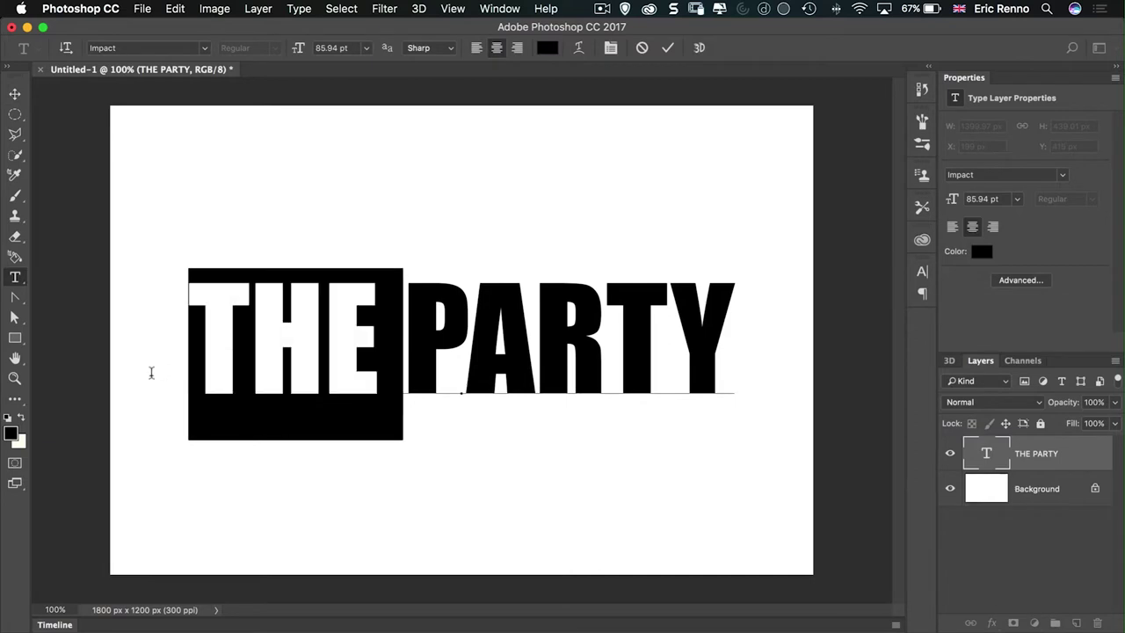
key("BackSpace")
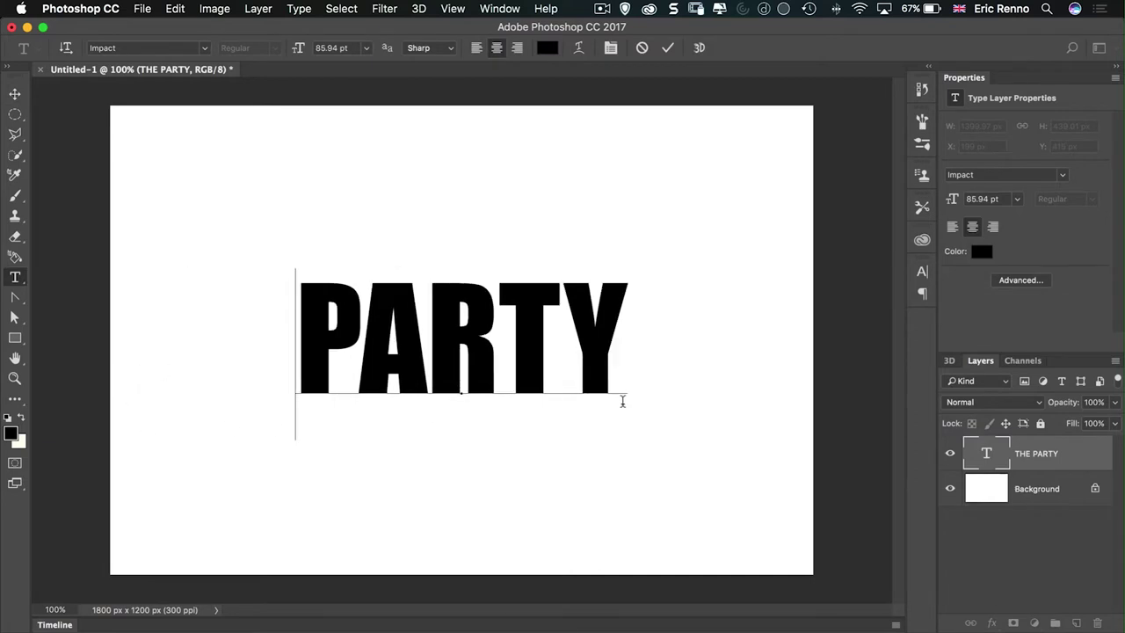
left_click(15, 93)
Step: Stretch PARTY taller and wider to 136.92 pt with Free Transform
key("super+t")
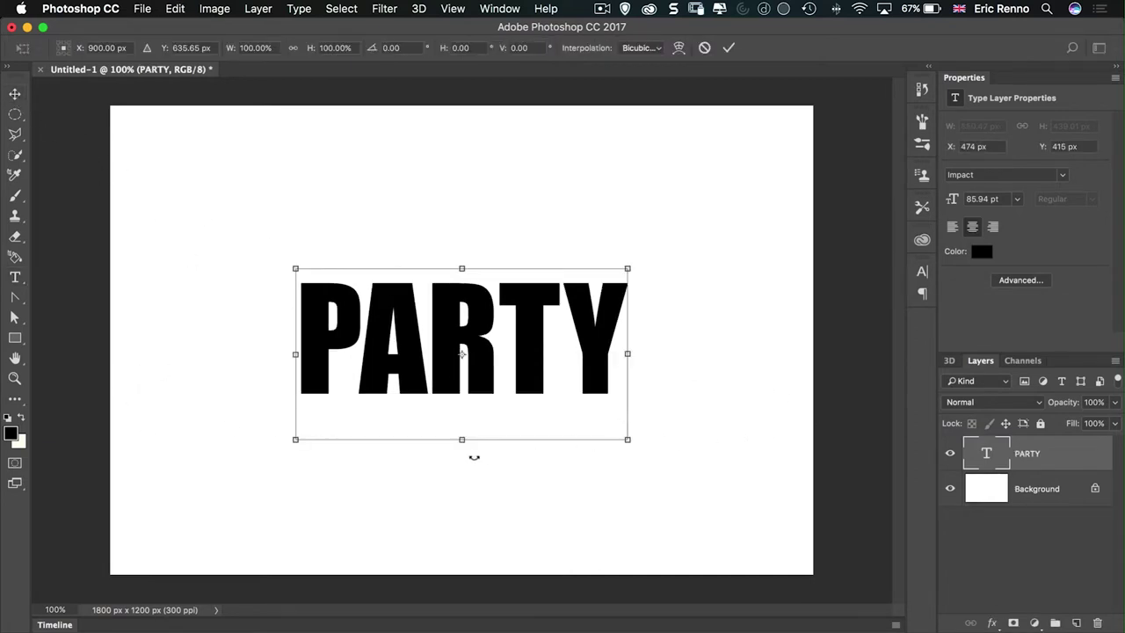
left_click_drag(462, 437, 466, 540)
left_click_drag(627, 403, 668, 400)
left_click_drag(294, 404, 271, 405)
left_click(729, 48)
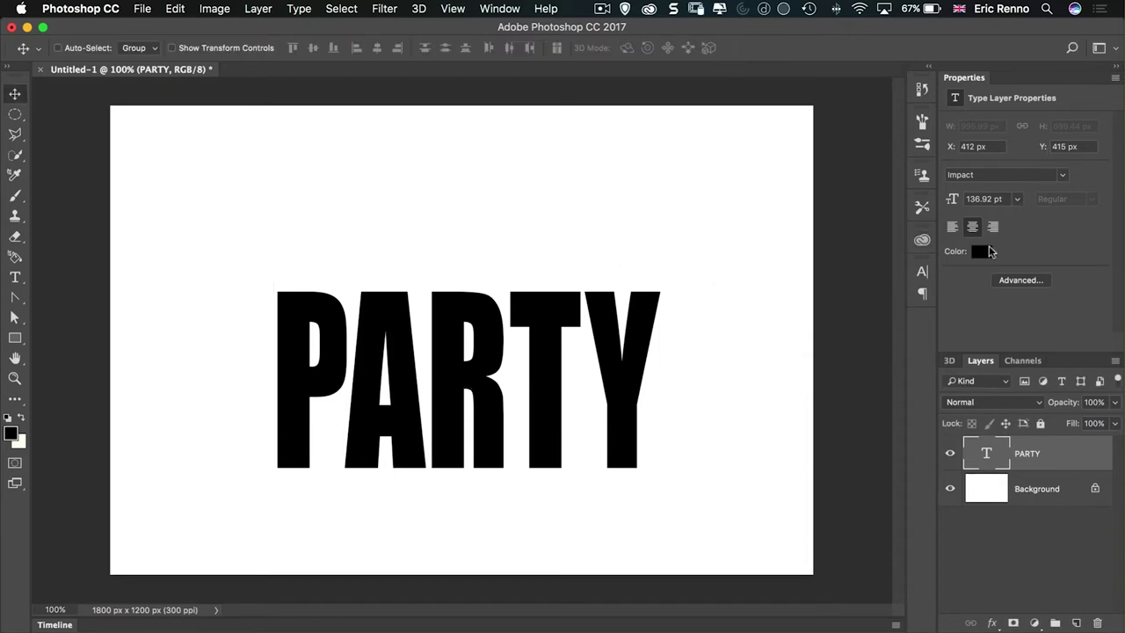
left_click(949, 360)
Step: Make PARTY a 3D Extrusion and set its extrusion depth to 210 px
left_click(1030, 537)
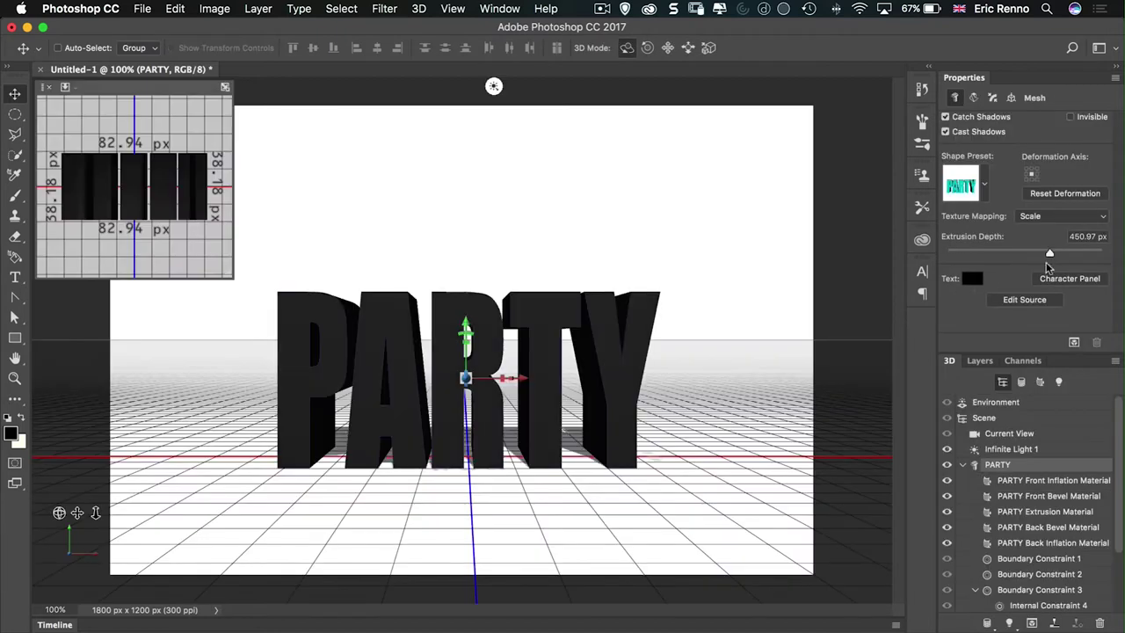
mouse_move(1049, 255)
left_mouse_down()
mouse_move(1021, 255)
mouse_move(1032, 254)
left_mouse_up()
type("2")
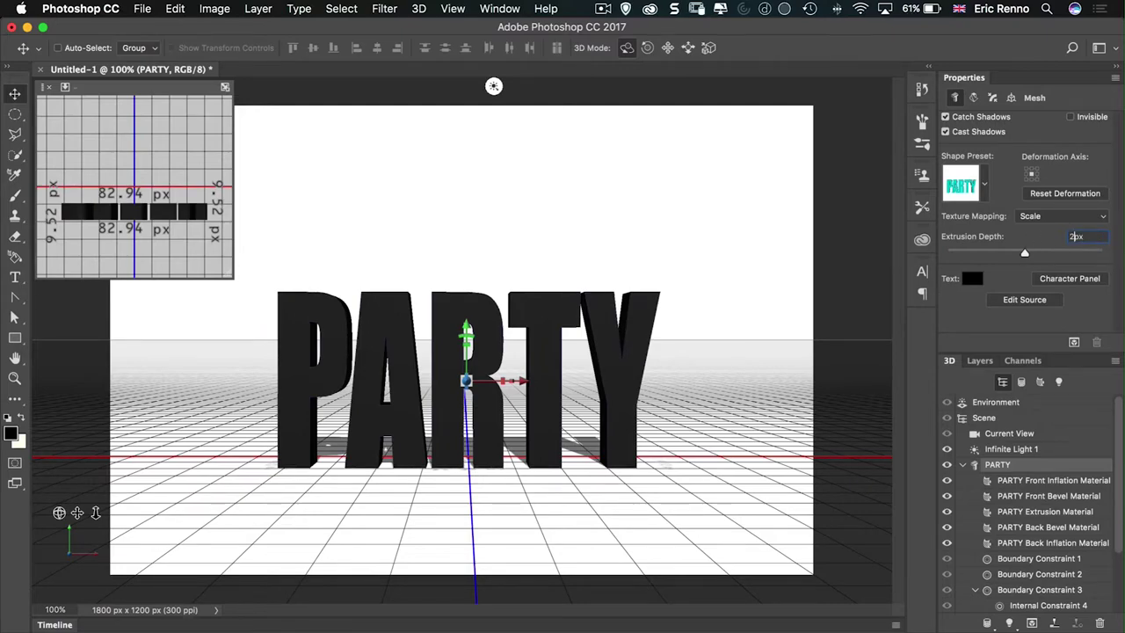
type("10")
key("Return")
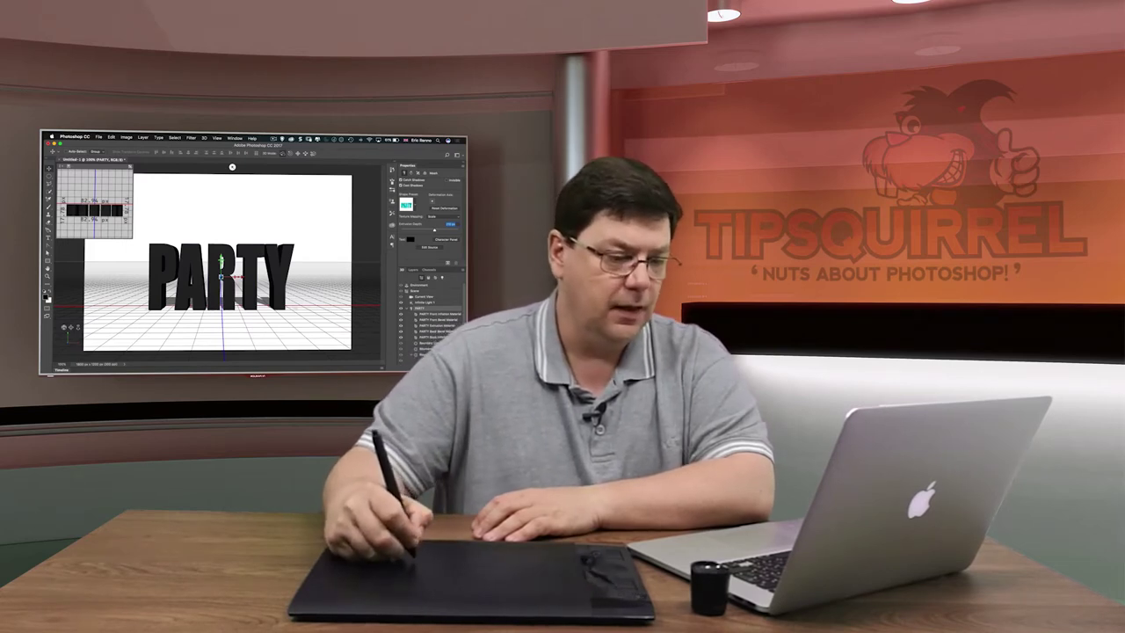
Step: Set the 3D PARTY text colour to dark red in the Color Picker
left_click(410, 239)
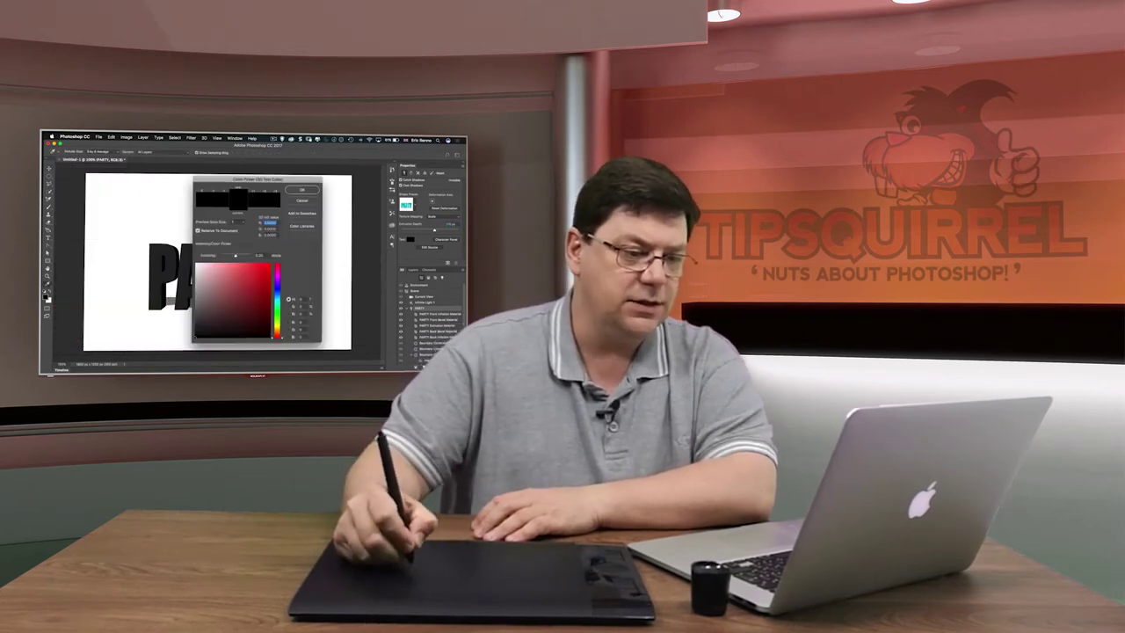
left_click(268, 286)
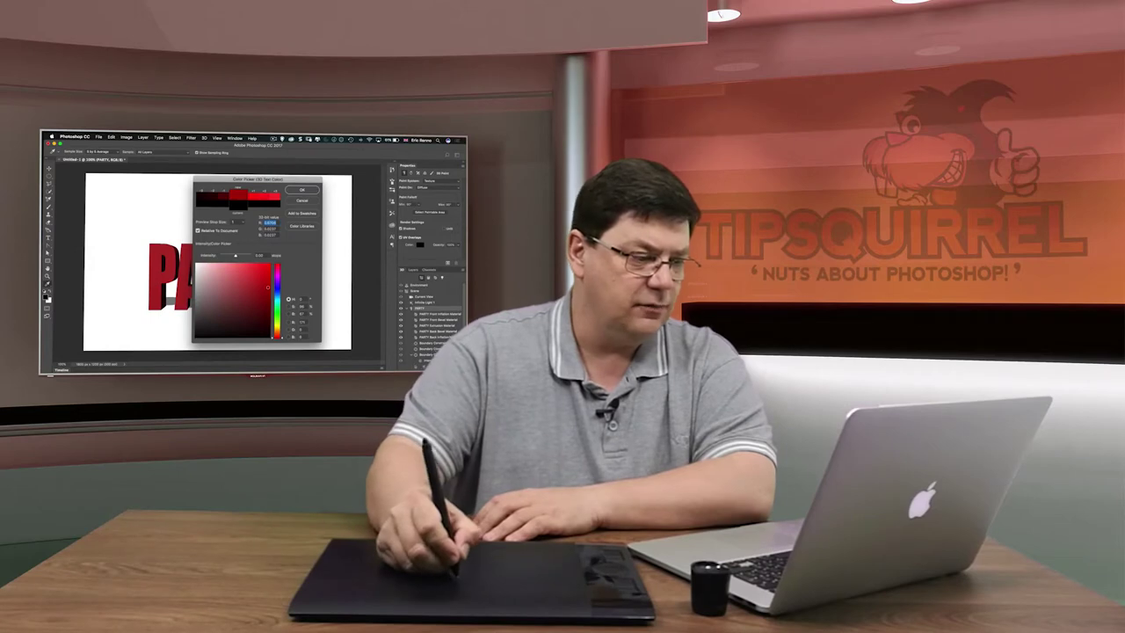
left_click(301, 189)
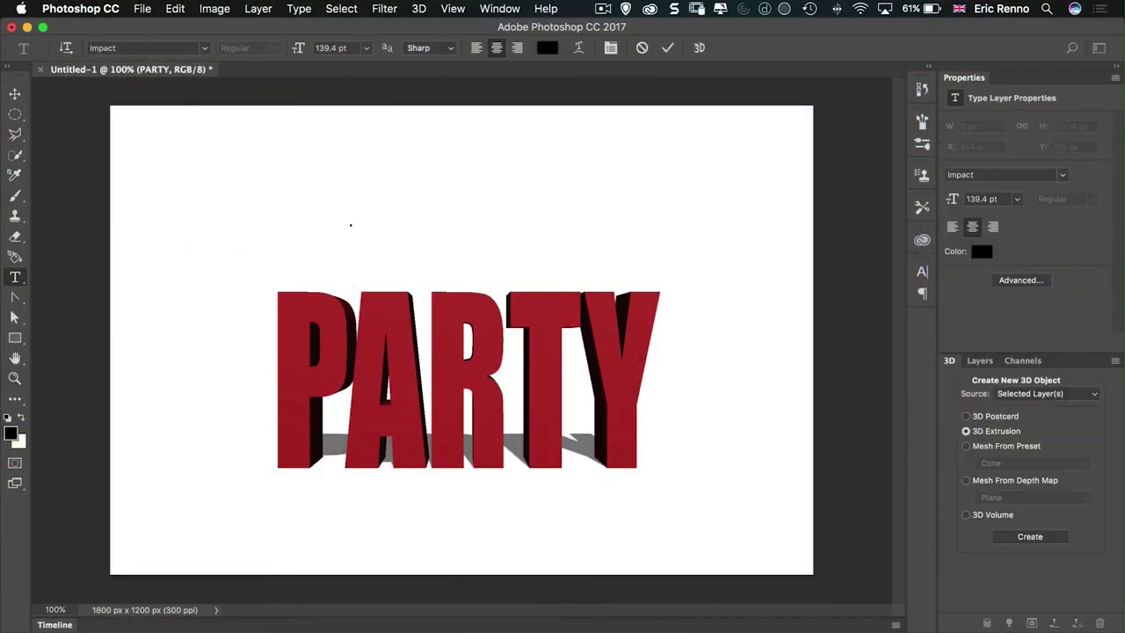
Step: Type 'THE BIG', commit it, and move it down over PARTY
left_click(351, 225)
type("THE ")
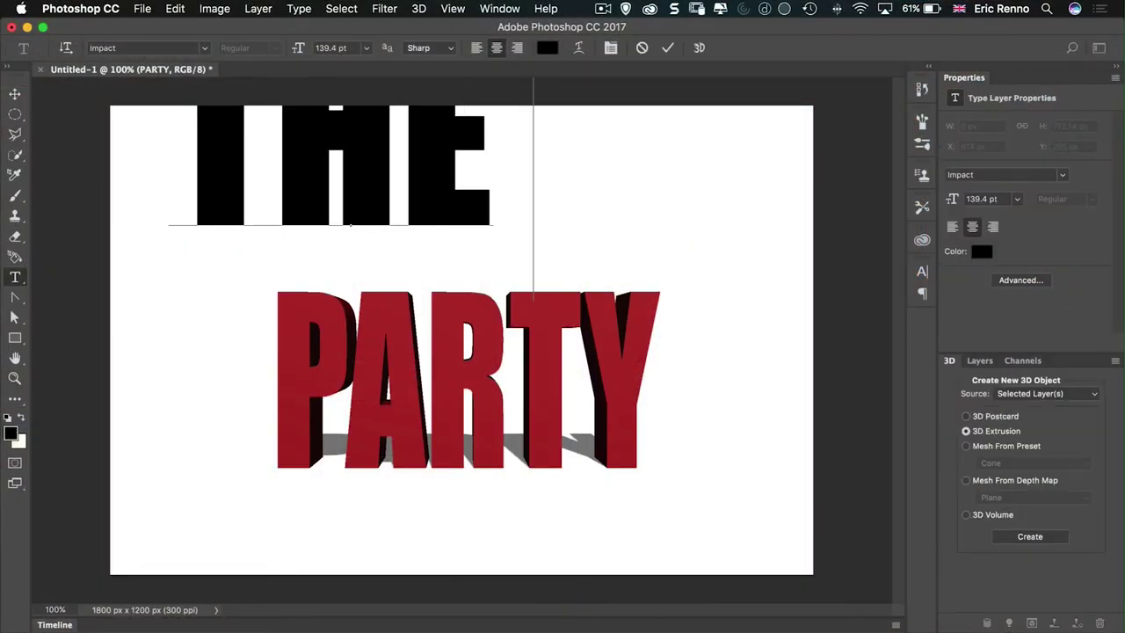
type("BIG")
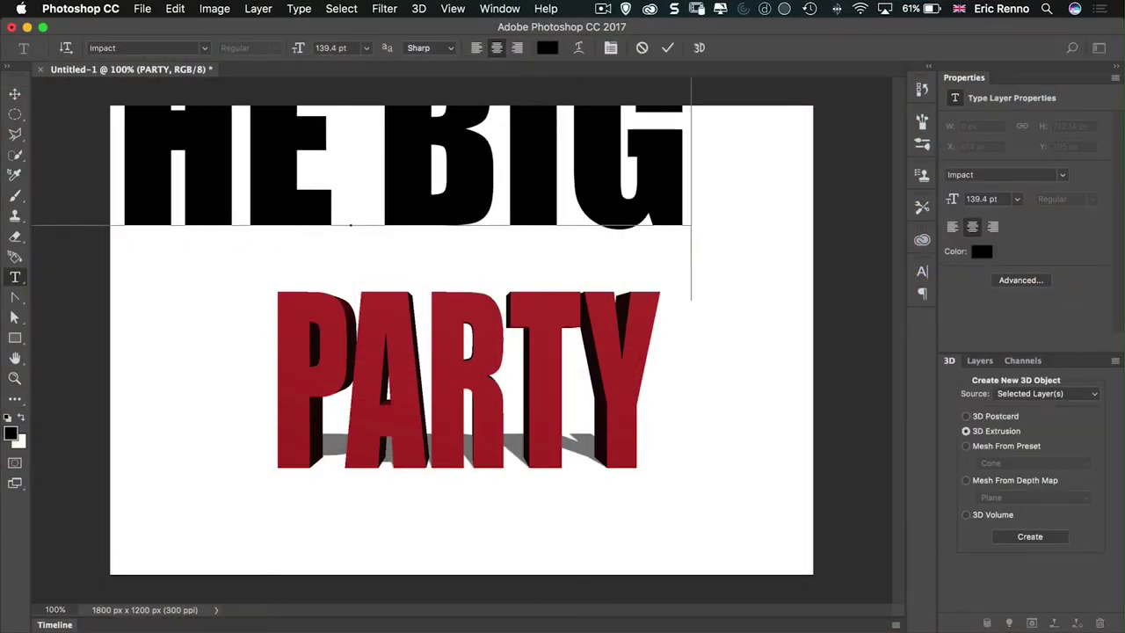
key("super+Return")
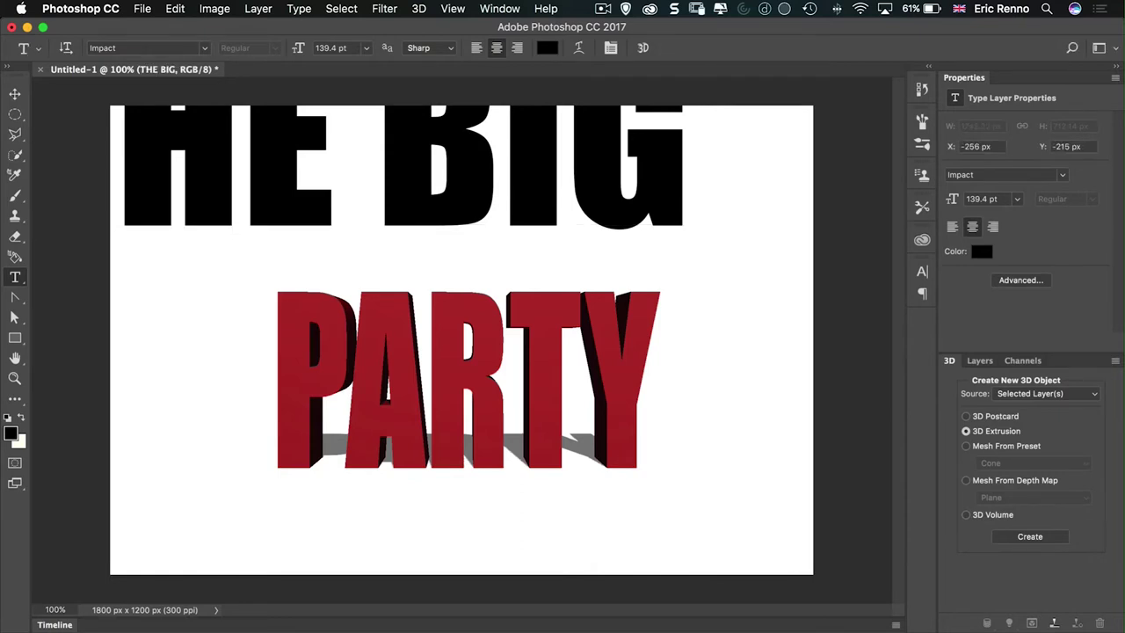
key("v")
left_click_drag(254, 127, 377, 313)
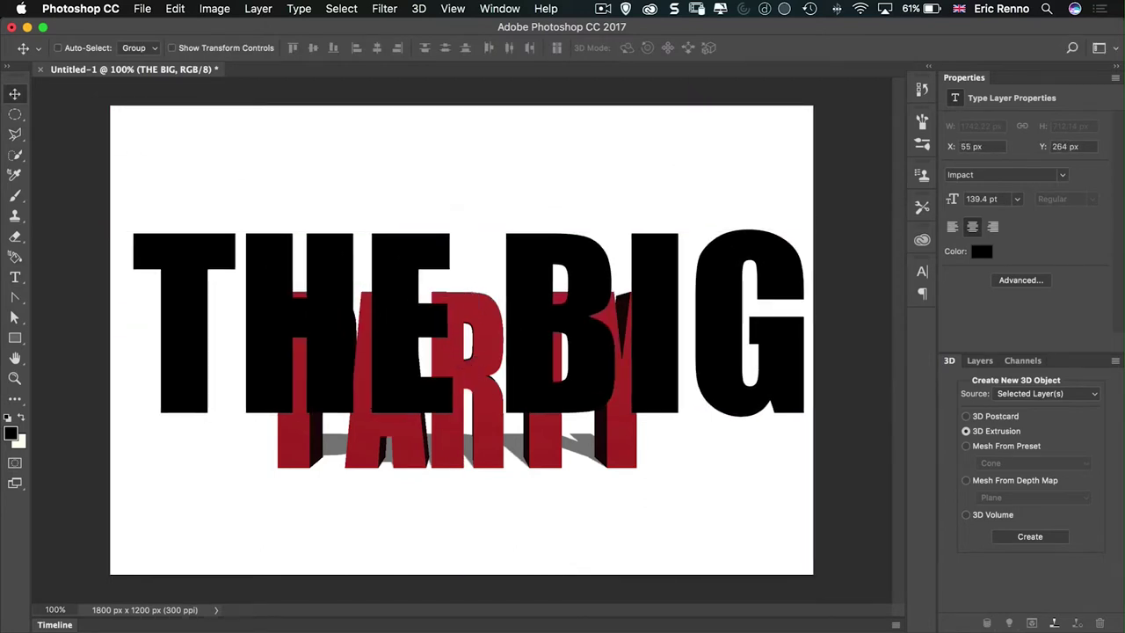
Step: Resize THE BIG to 48.94 pt, spanning a wide band directly above PARTY
key("super+t")
left_click_drag(132, 210, 469, 414)
left_click_drag(747, 461, 546, 287)
left_click_drag(611, 239, 660, 239)
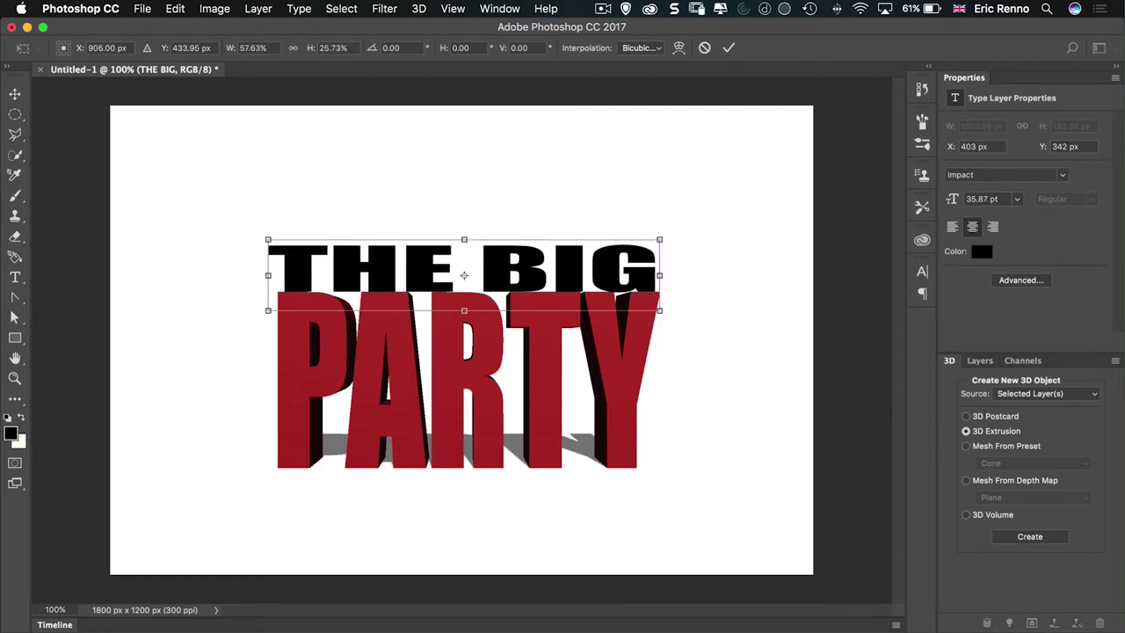
left_click(660, 239)
left_click_drag(464, 239, 464, 219)
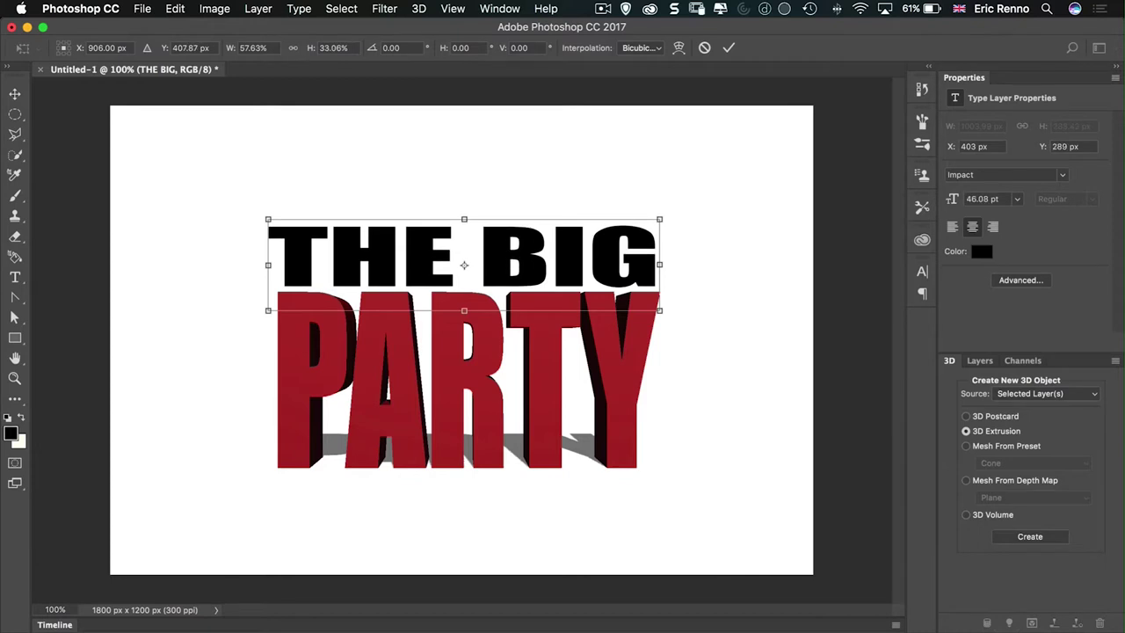
left_click_drag(464, 310, 464, 315)
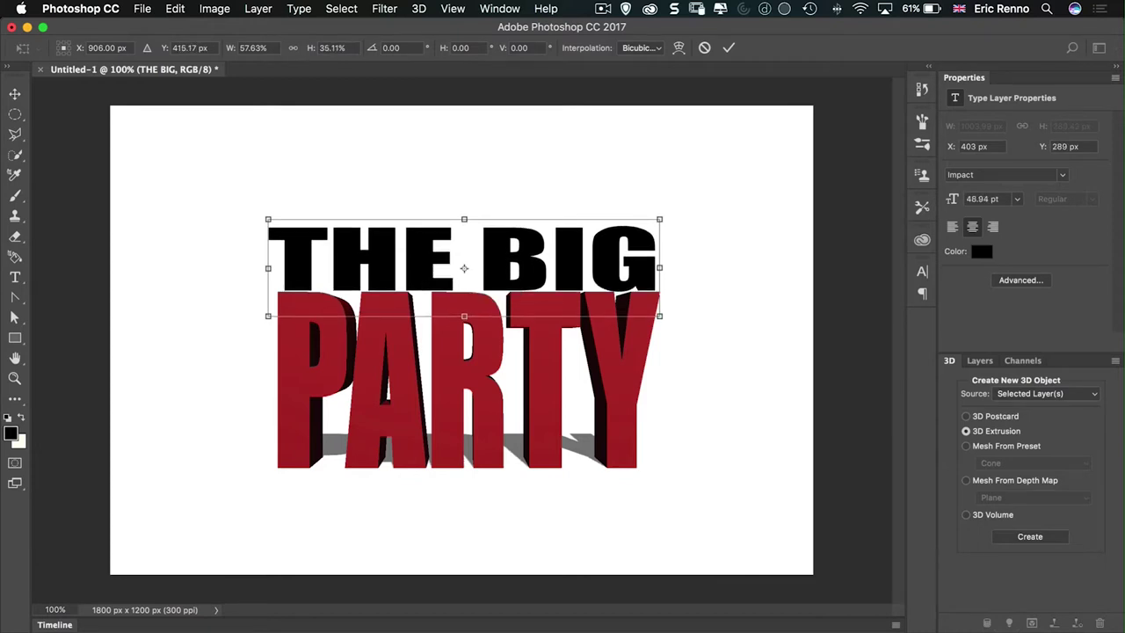
left_click(729, 48)
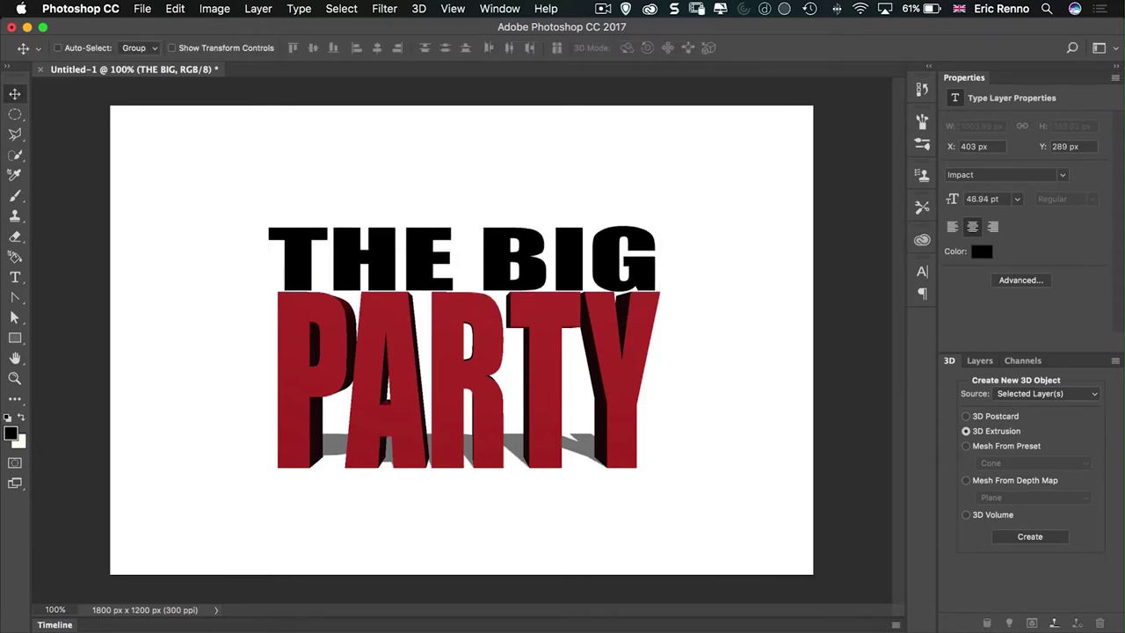
Step: Extrude THE BIG into 3D with a 200 px extrusion depth
key("Return")
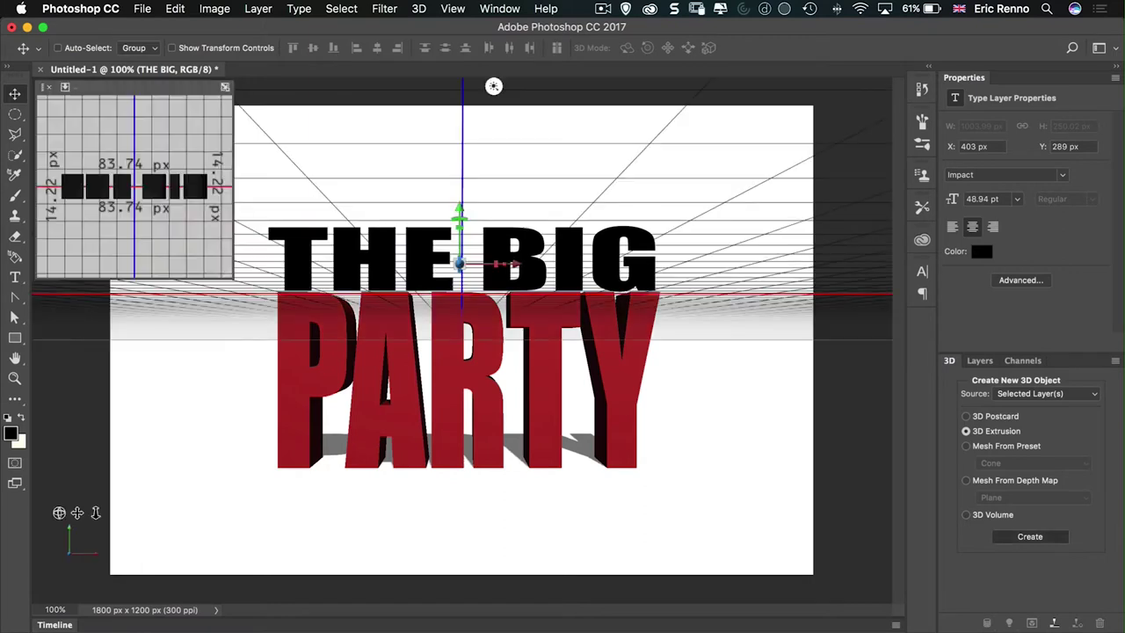
left_click_drag(1095, 237, 1069, 237)
type("27")
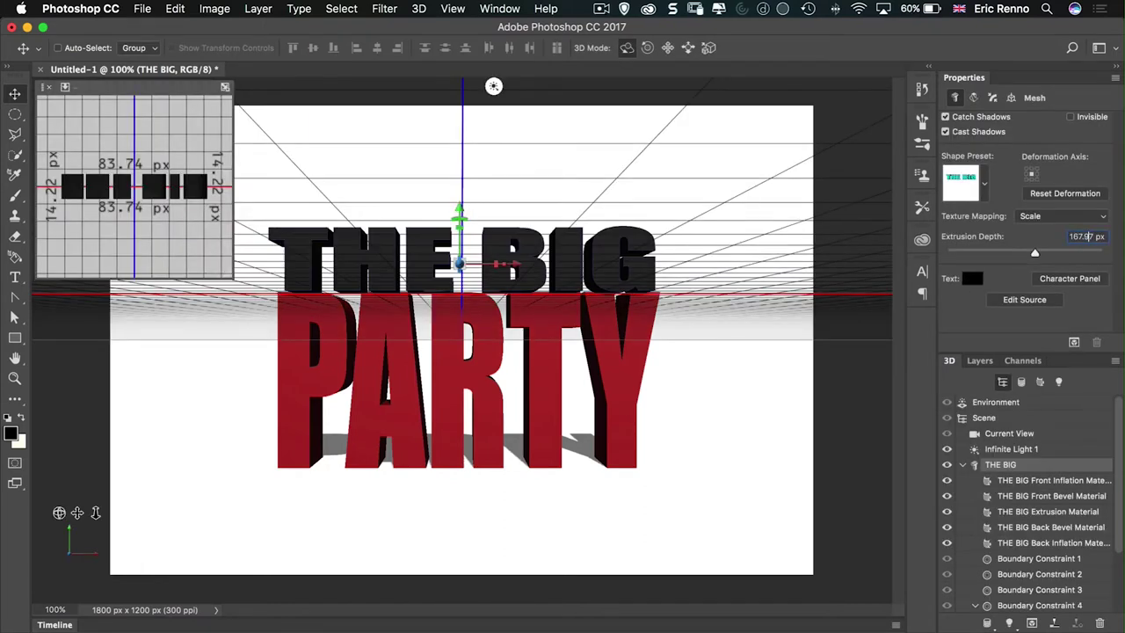
type("00")
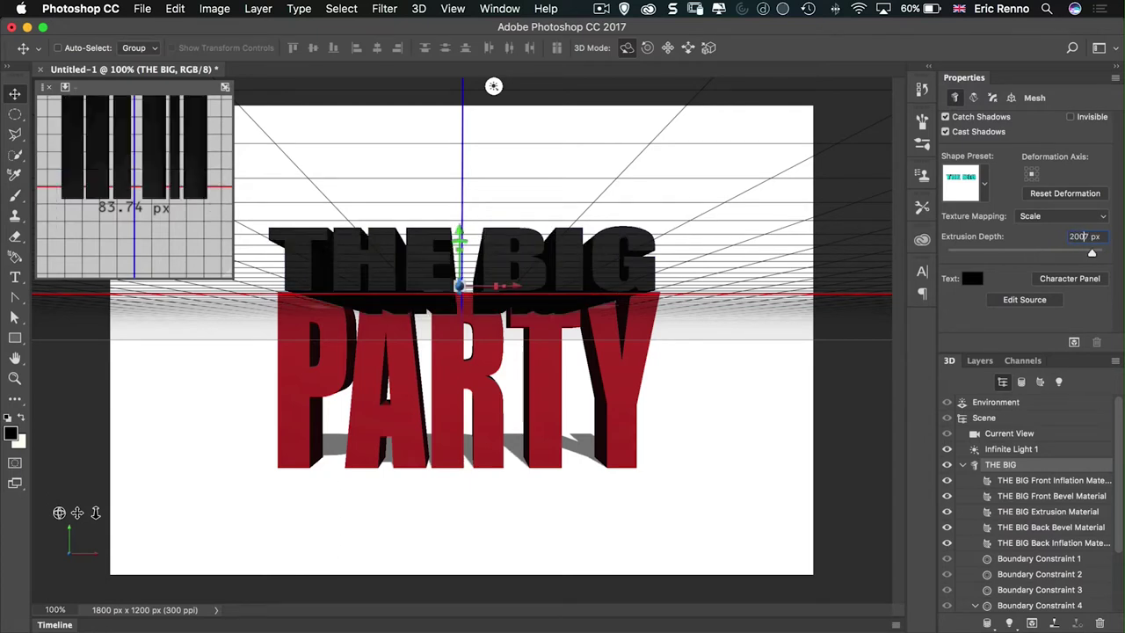
key("Delete")
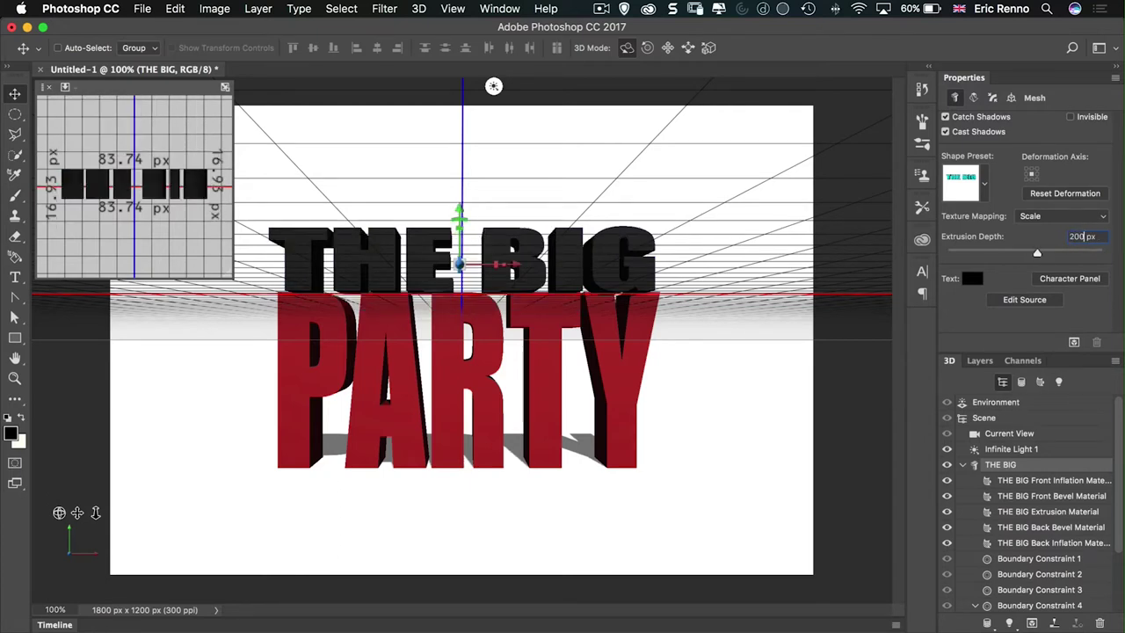
left_click(971, 278)
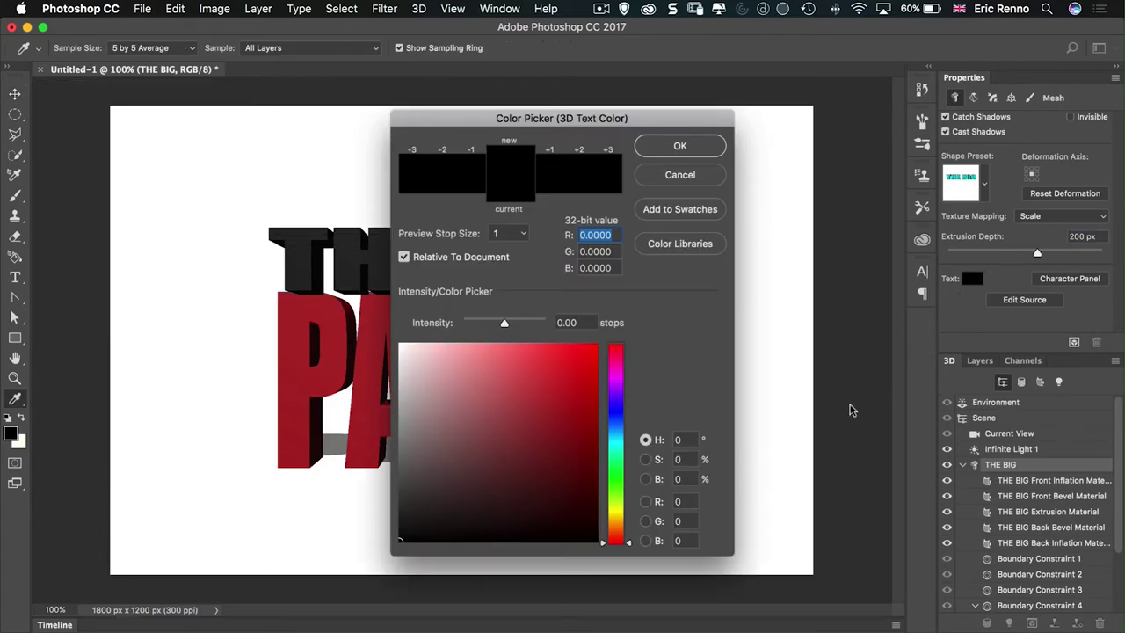
Step: Pick a bright green in the Color Picker for the THE BIG 3D text
left_click(615, 479)
left_click(585, 413)
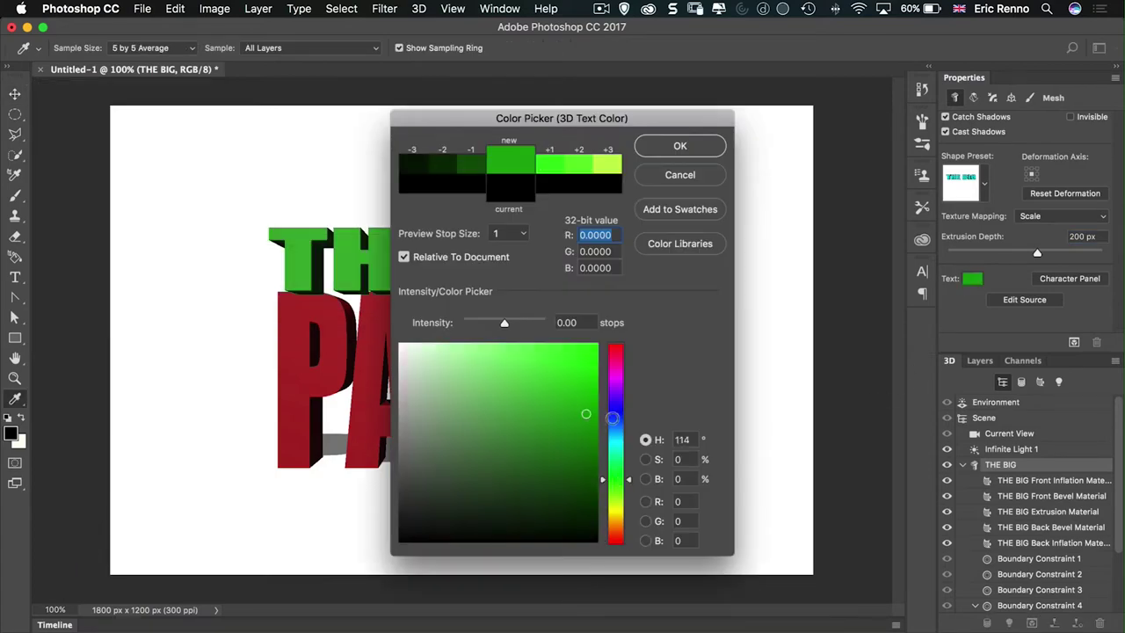
left_click(679, 148)
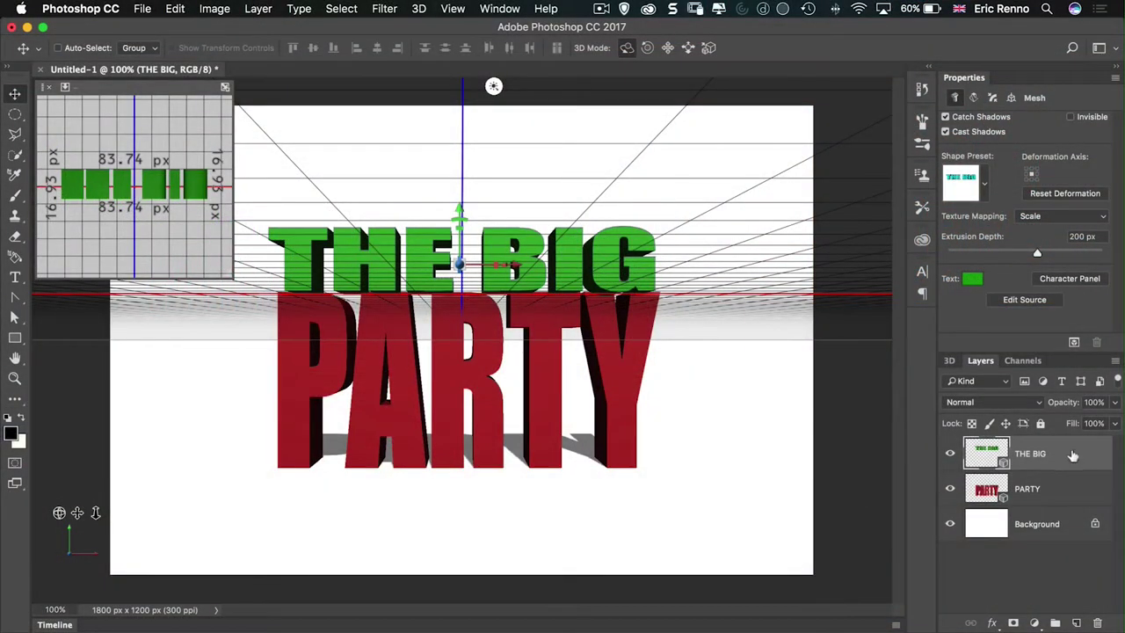
Step: Select both THE BIG and PARTY layers and bring up the 3D menu
left_click(1070, 488, "shift")
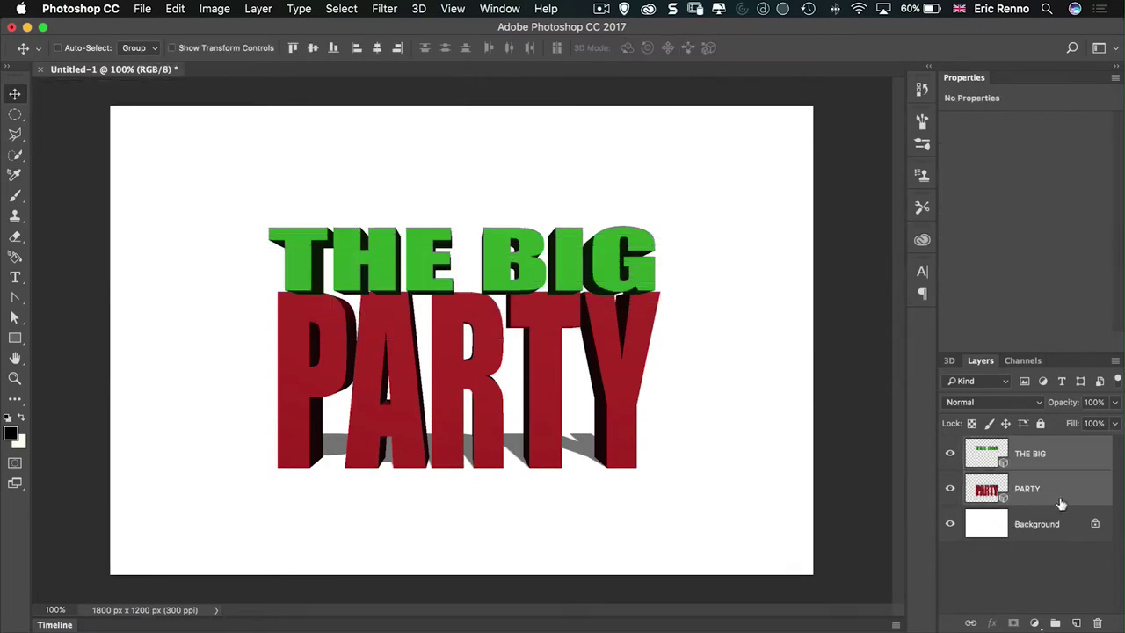
left_click(421, 9)
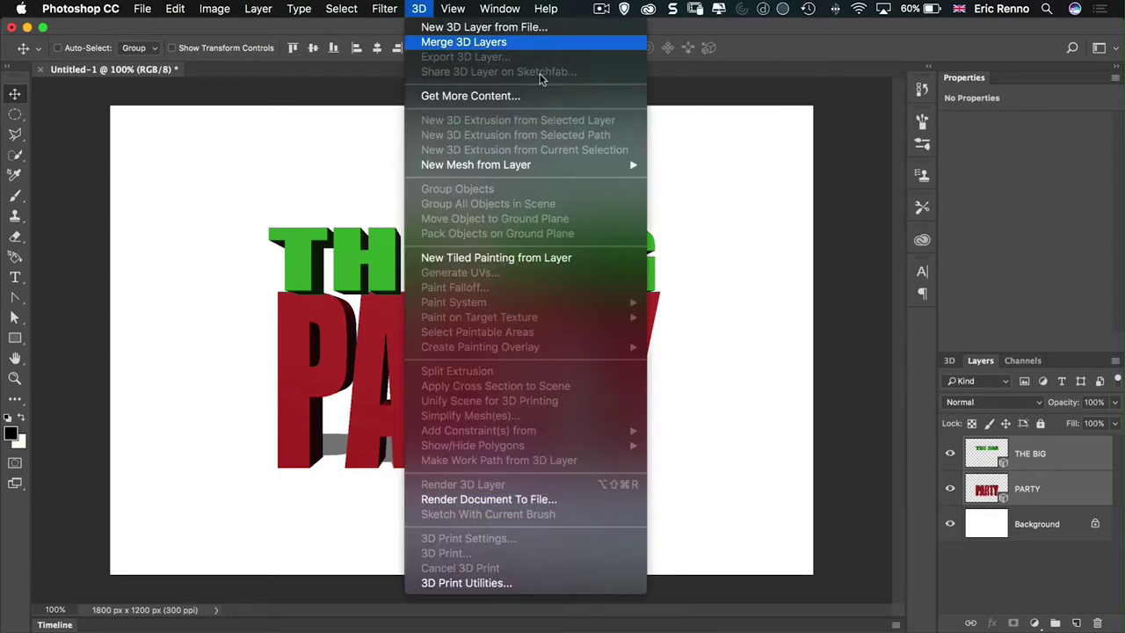
Step: Apply Merge 3D Layers, then collapse the PARTY and THE BIG mesh groups in the 3D panel
left_click(463, 42)
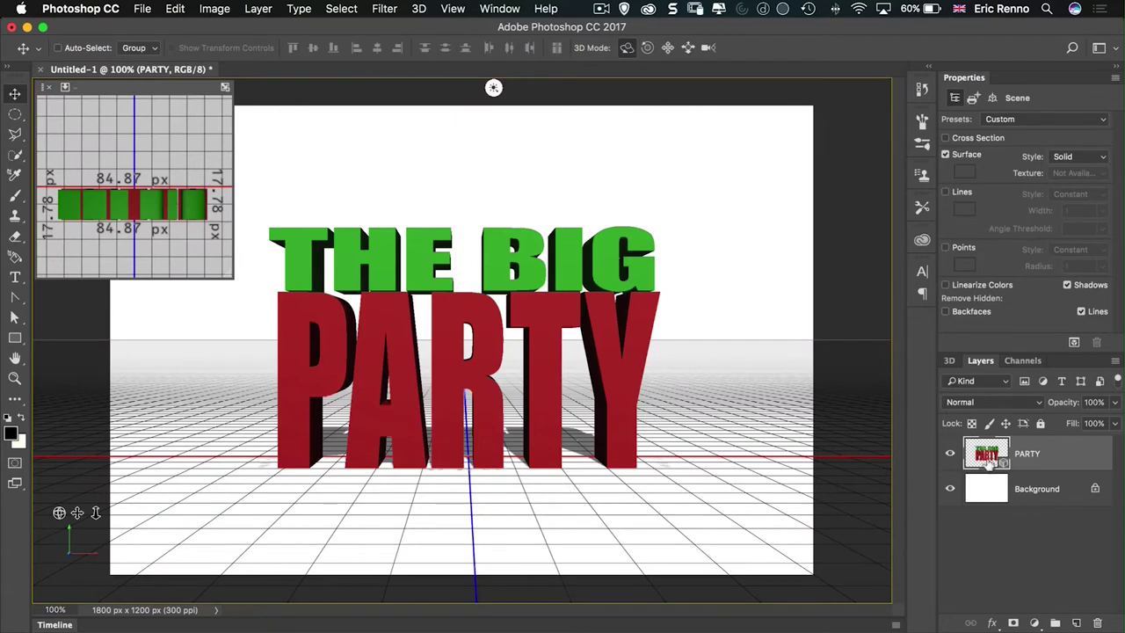
left_click(949, 361)
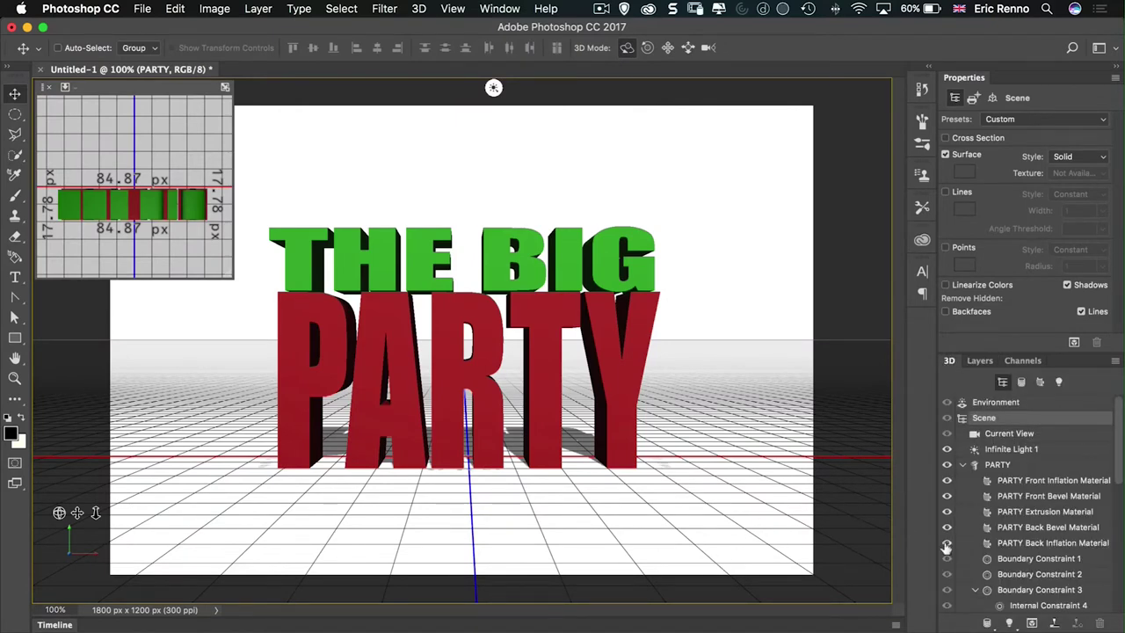
left_click(963, 465)
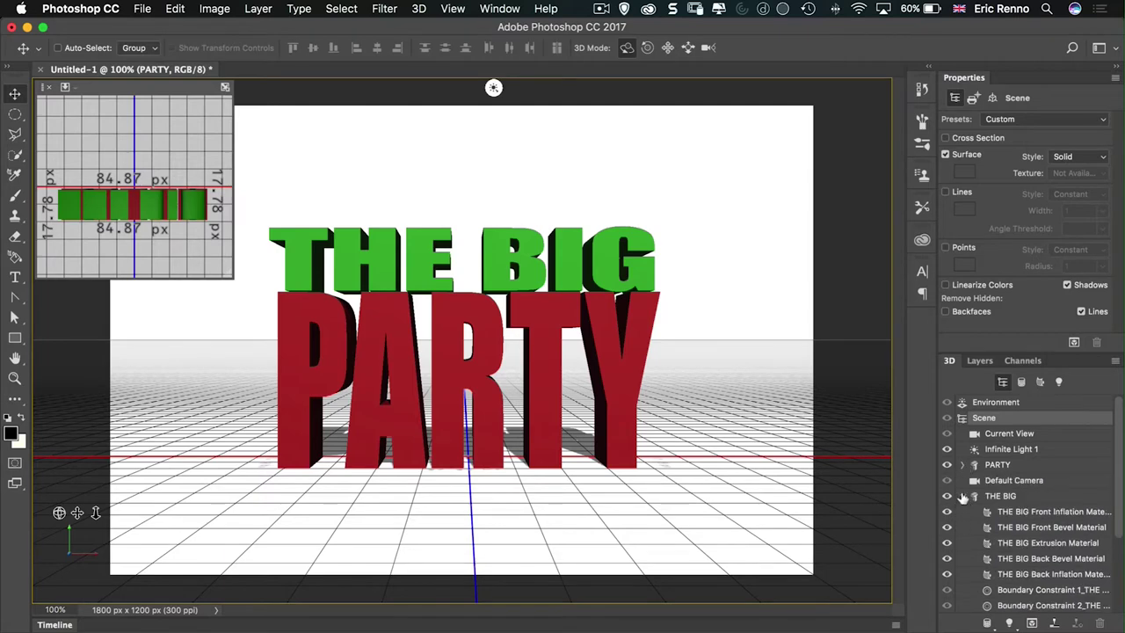
left_click(963, 497)
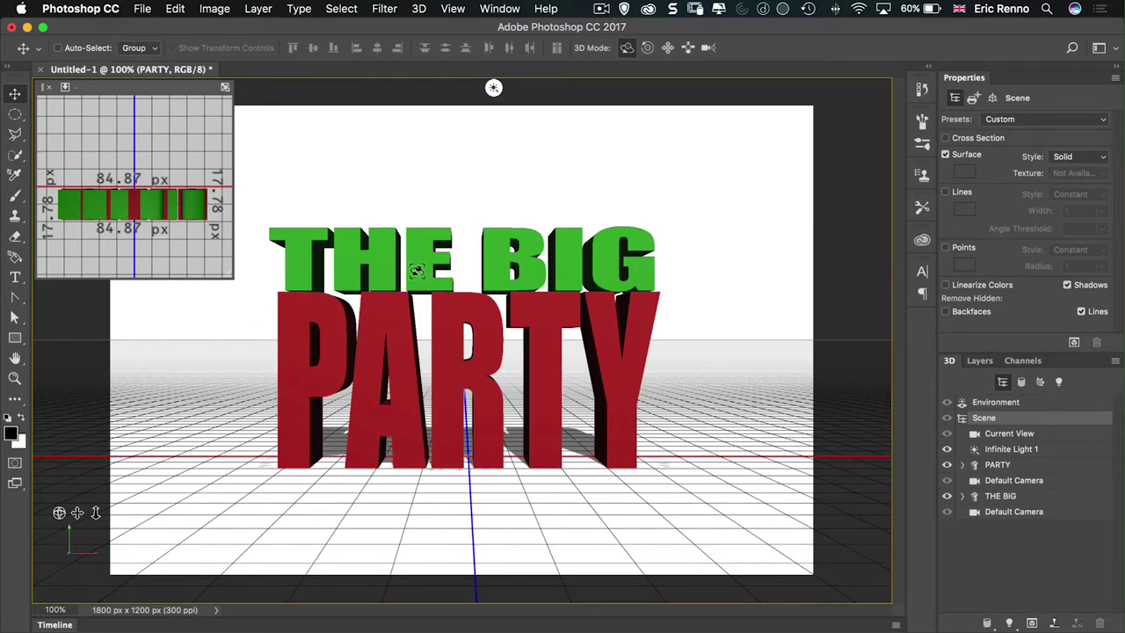
Step: Move THE BIG forward along Z and nudge it slightly along Y to rest on PARTY
left_click(422, 266)
left_click_drag(457, 250, 489, 263)
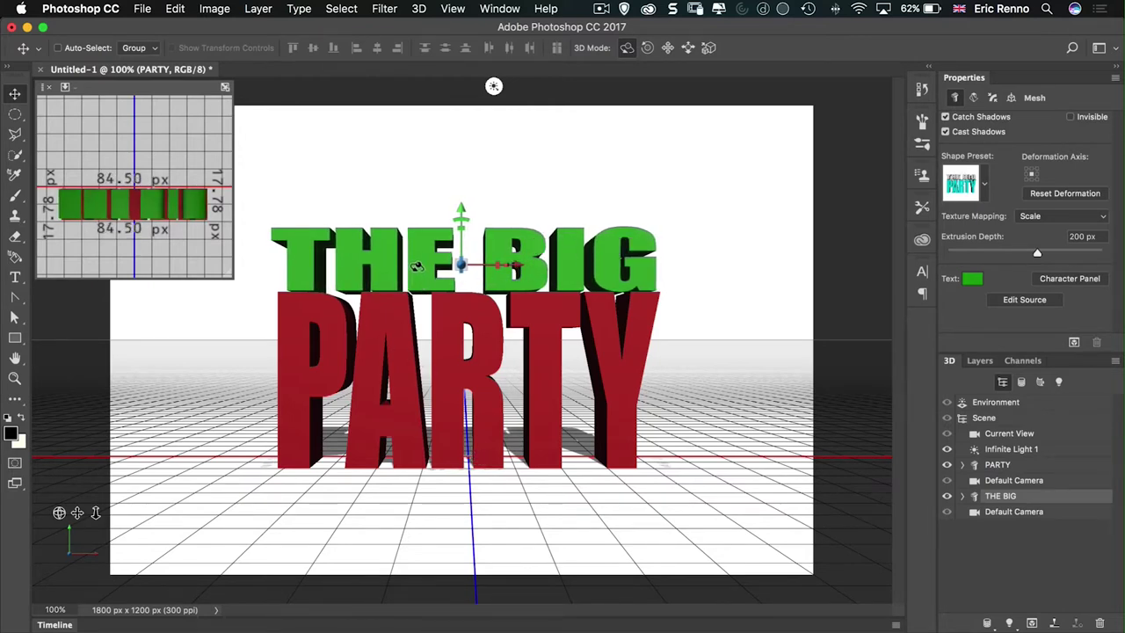
left_click_drag(460, 209, 461, 208)
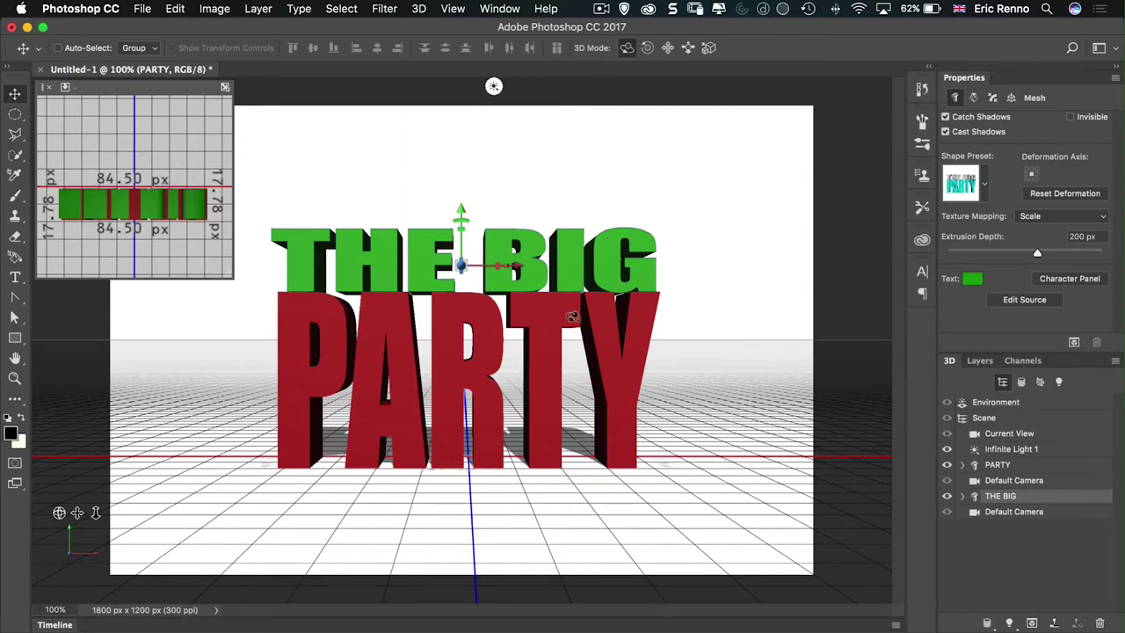
left_click(988, 419)
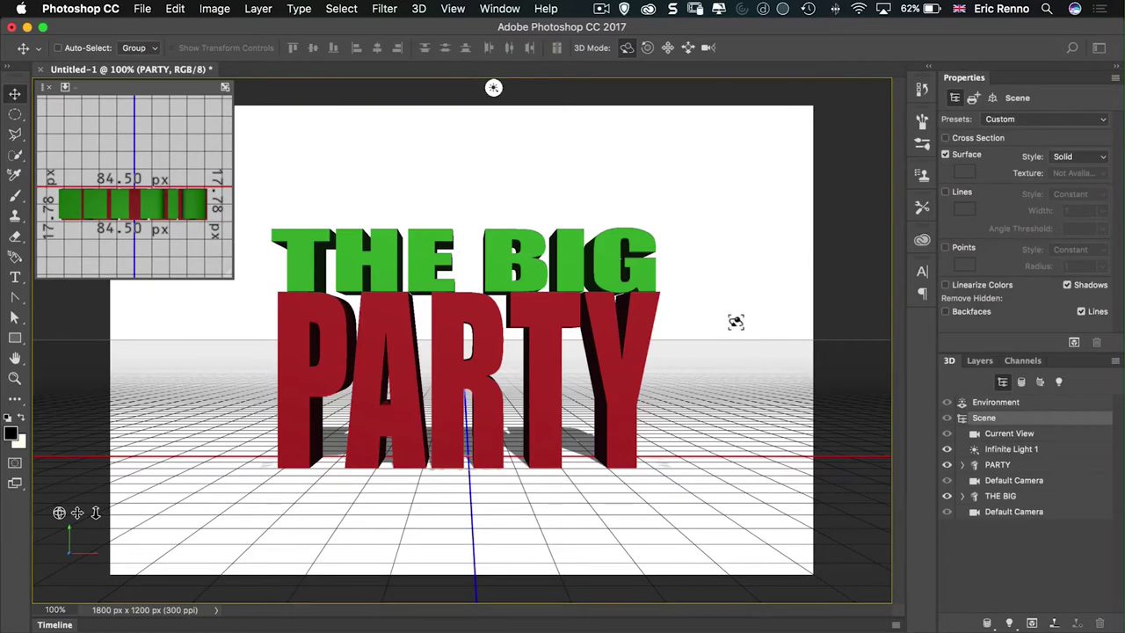
Step: Orbit the merged scene to view THE BIG and PARTY from an angle
left_click_drag(715, 313, 647, 313)
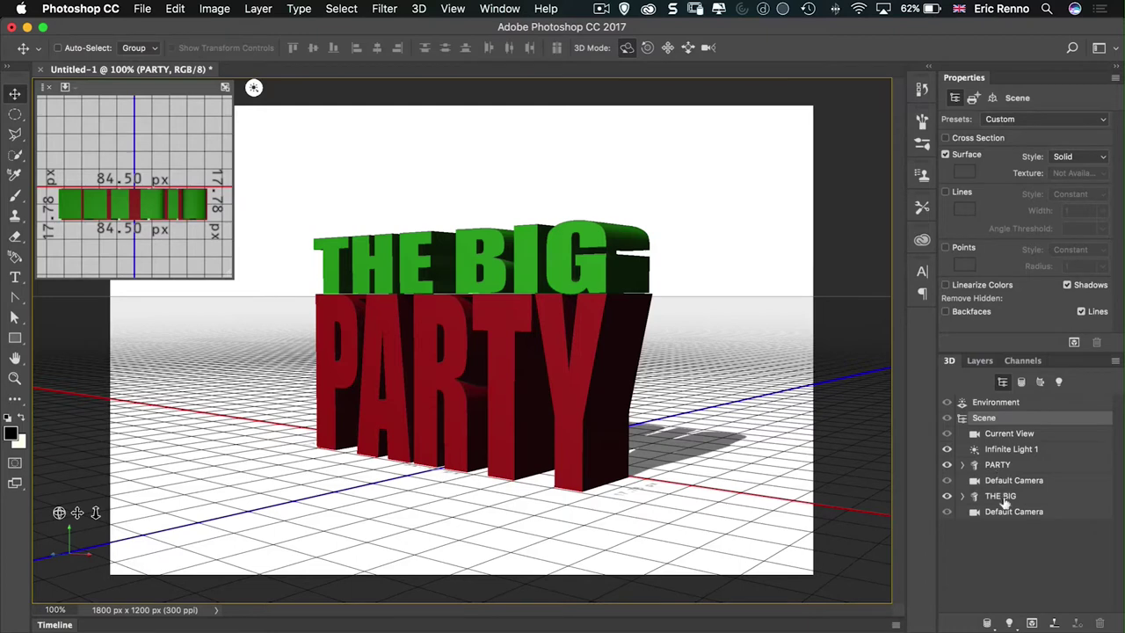
Step: Set THE BIG's Y coordinate to 532.77, then orbit the camera back near head-on
left_click(975, 497)
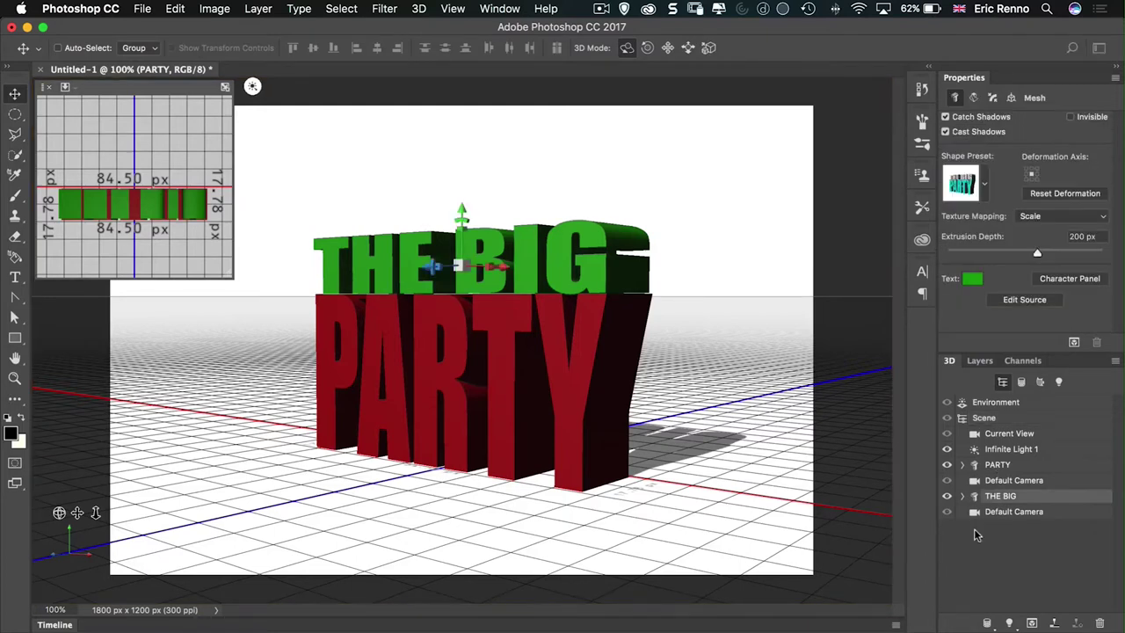
left_click(1011, 98)
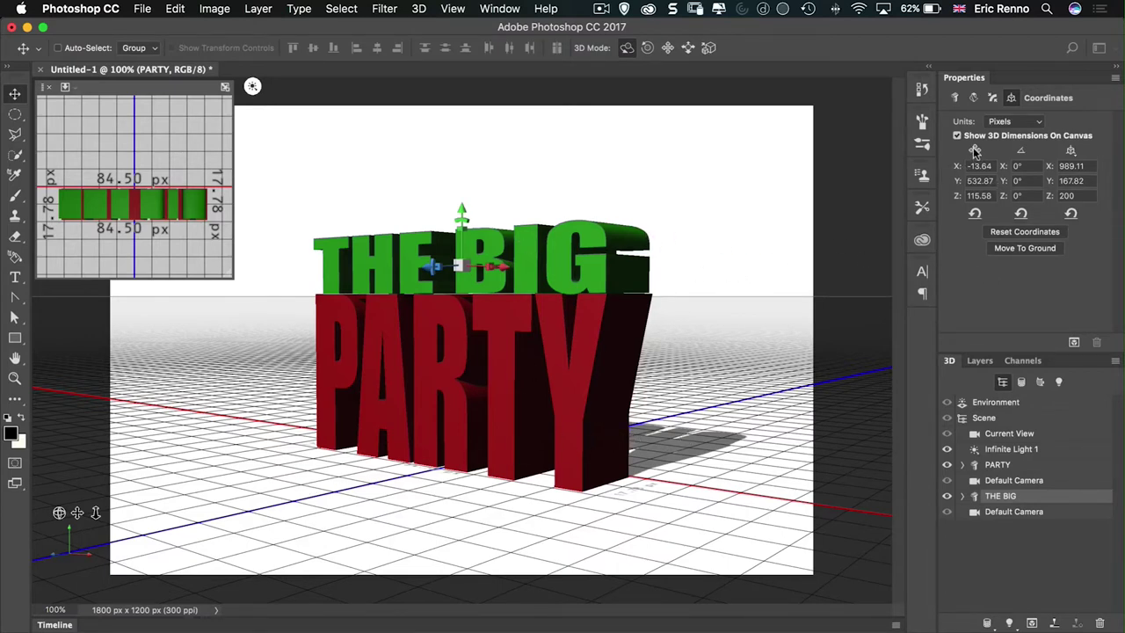
left_click(980, 181)
left_click_drag(937, 182, 936, 186)
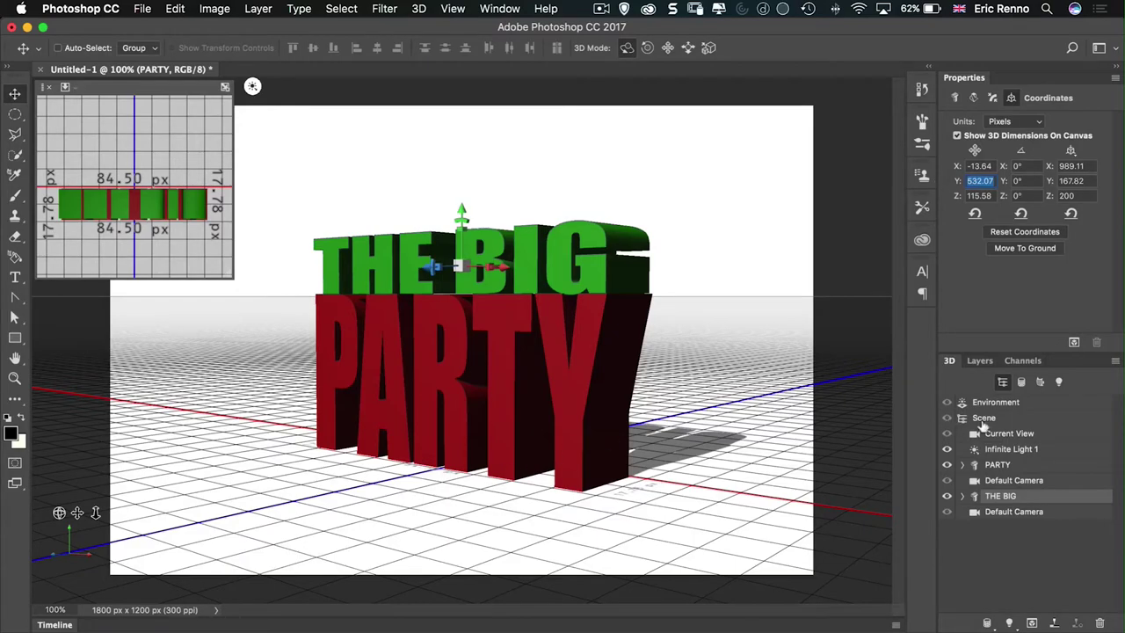
left_click_drag(703, 352, 726, 371)
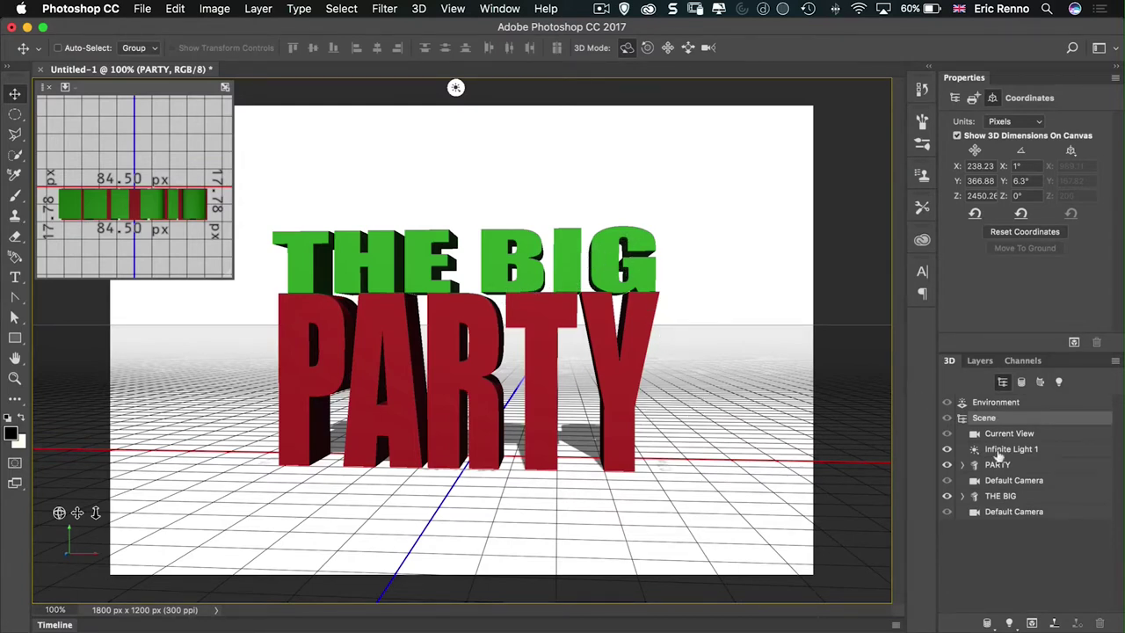
Step: Open THE BIG.psb using Edit Source in THE BIG mesh's Mesh properties
left_click(977, 497)
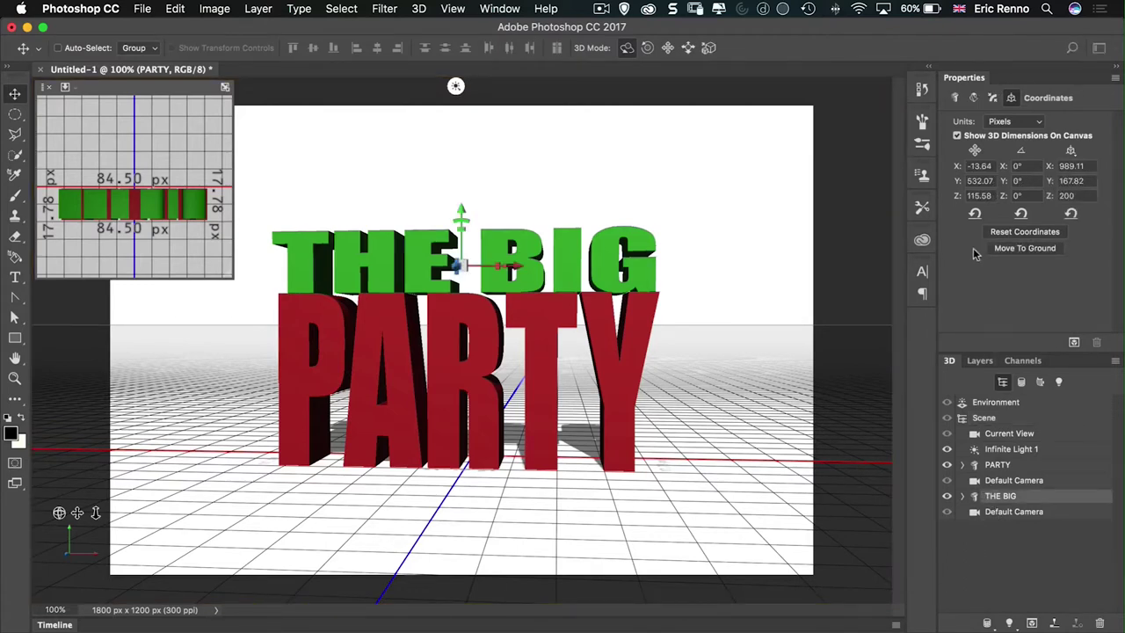
left_click(955, 98)
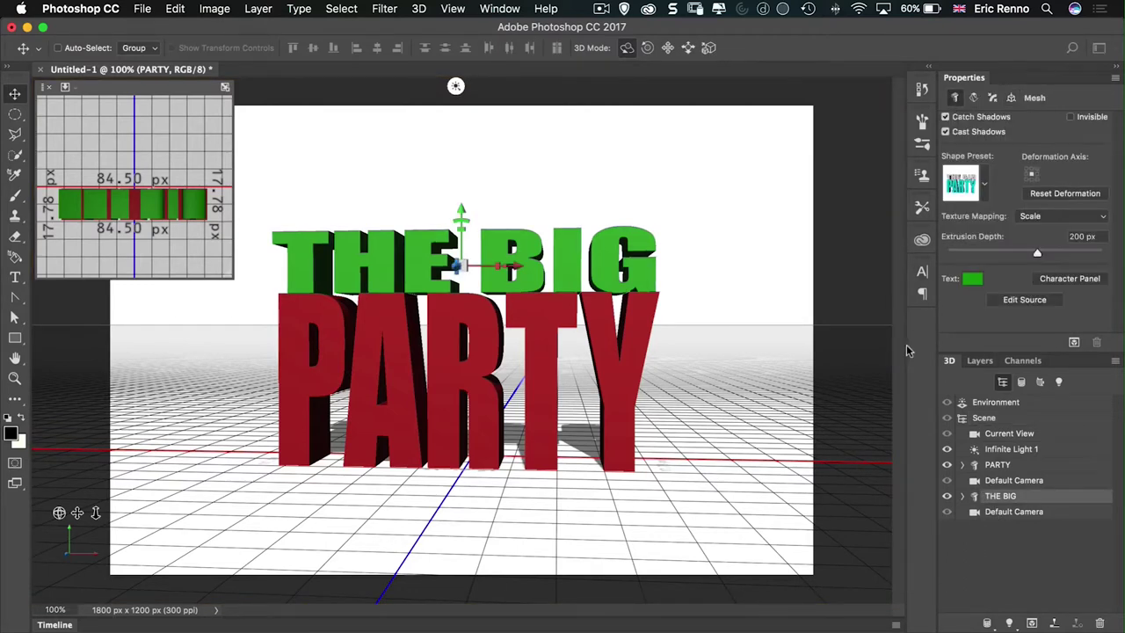
left_click(1024, 300)
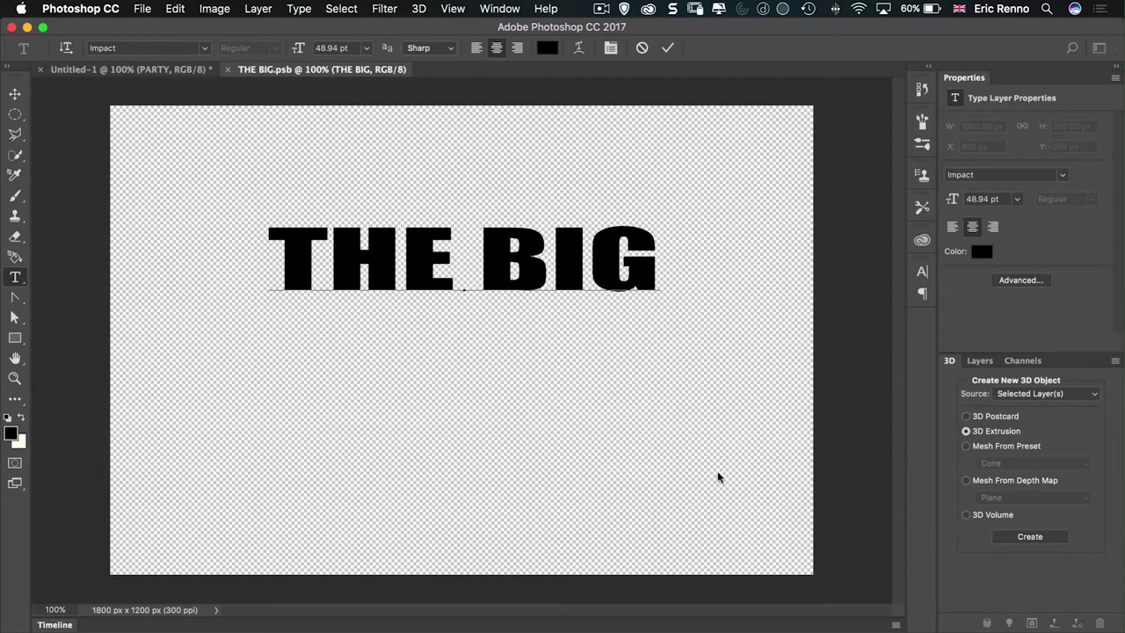
Step: Load the THE BIG type layer's outline as a selection and open the Image menu
left_click(988, 361)
key("super")
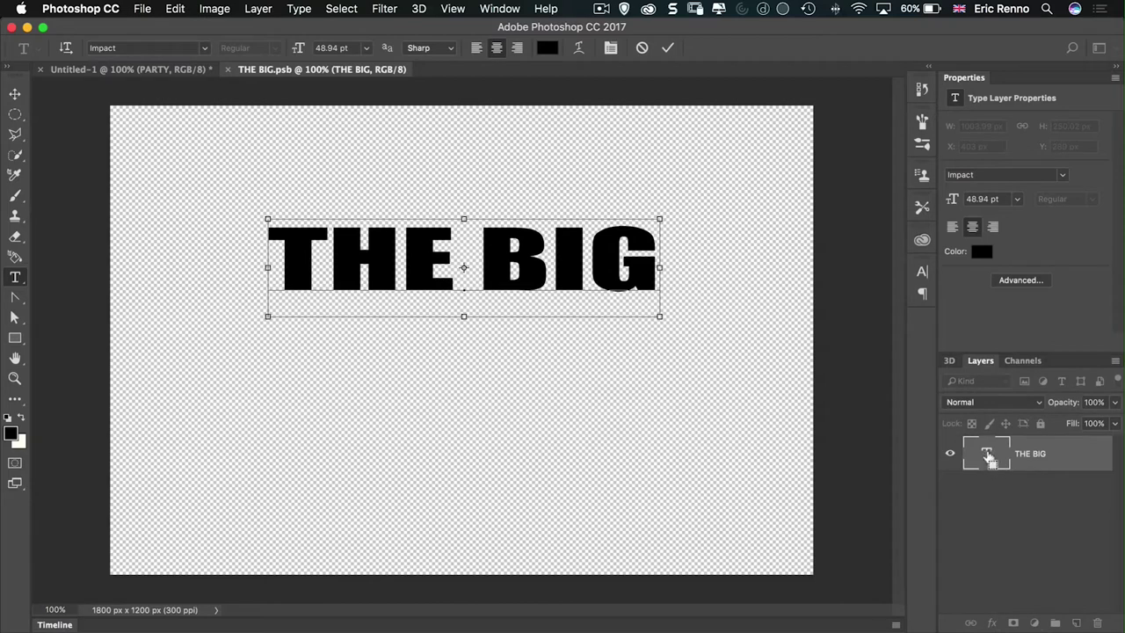
left_click(987, 453)
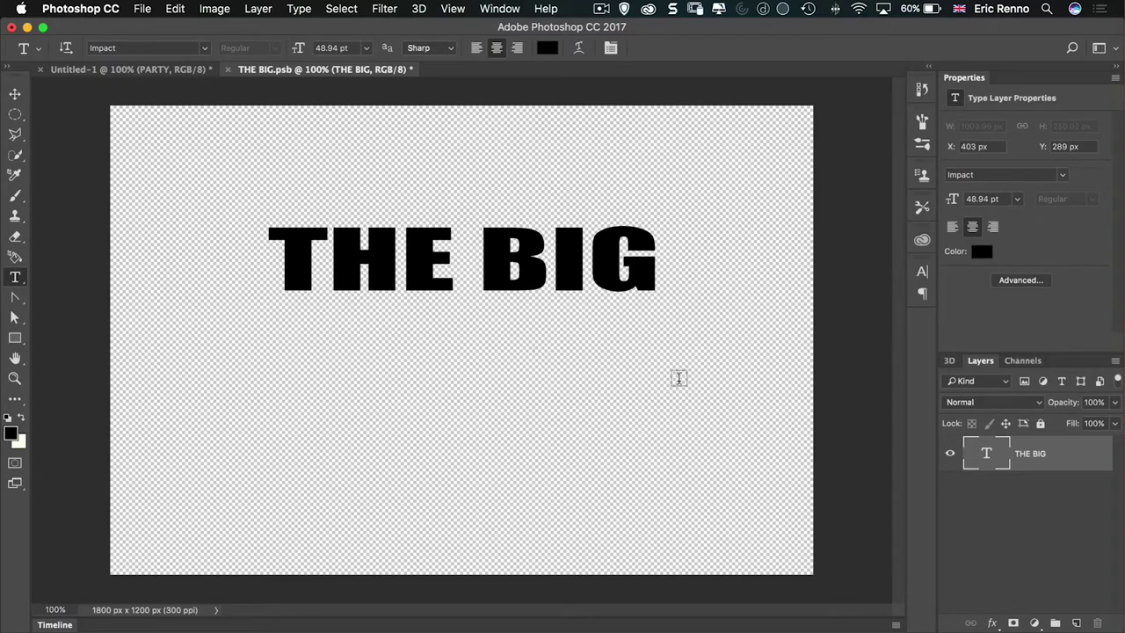
left_click(203, 15)
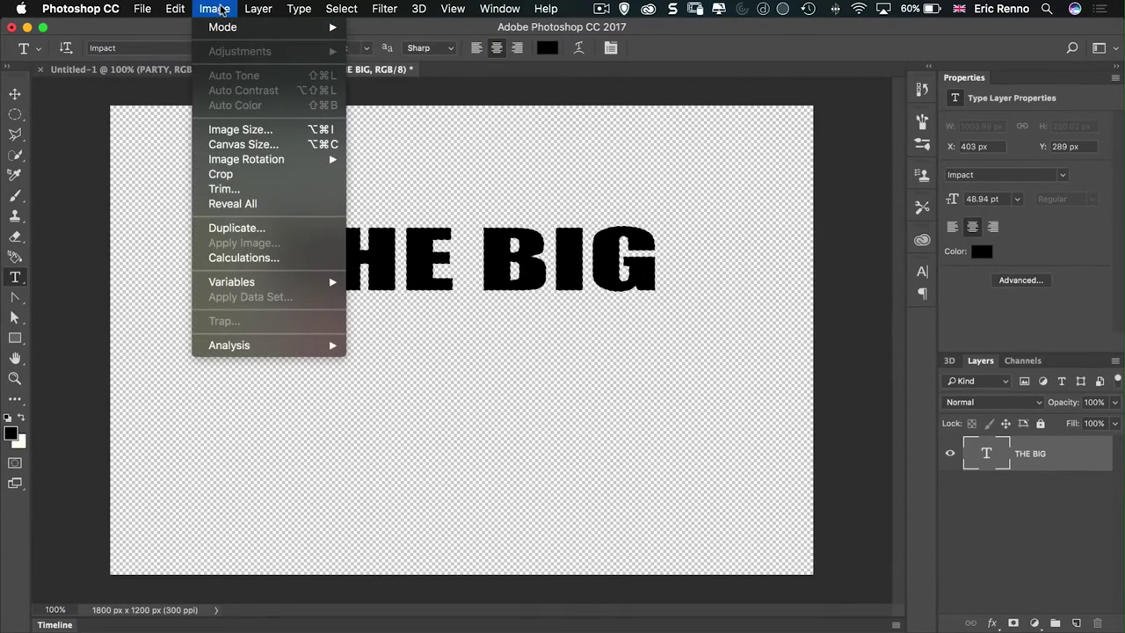
Step: Crop THE BIG.psb to the text selection, leaving a 990 × 168 px canvas
left_click(230, 175)
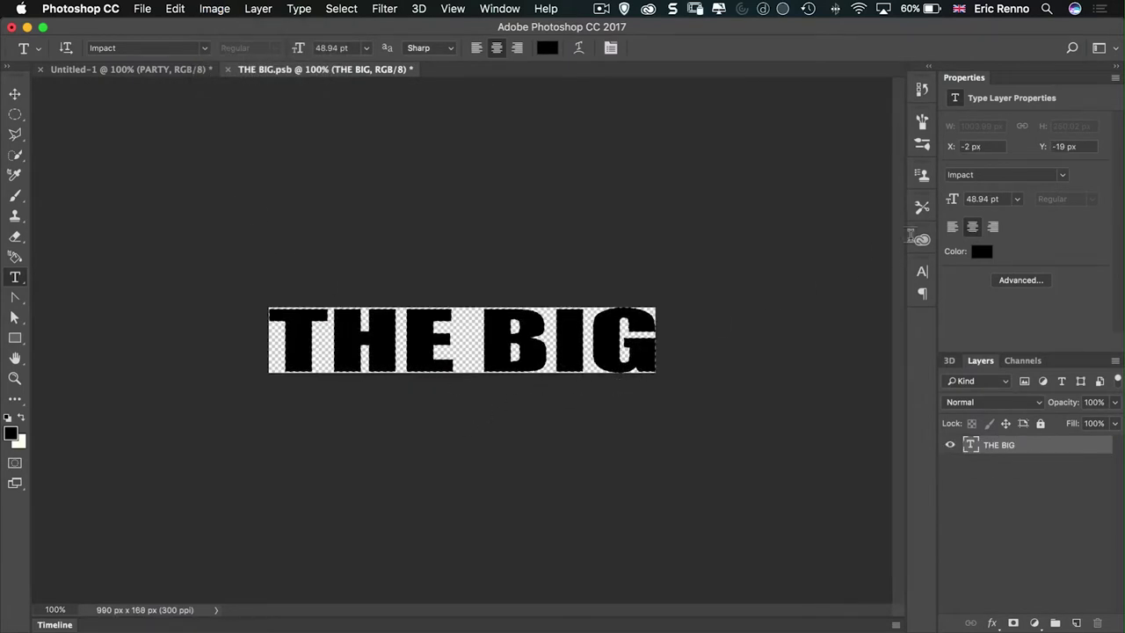
key("v")
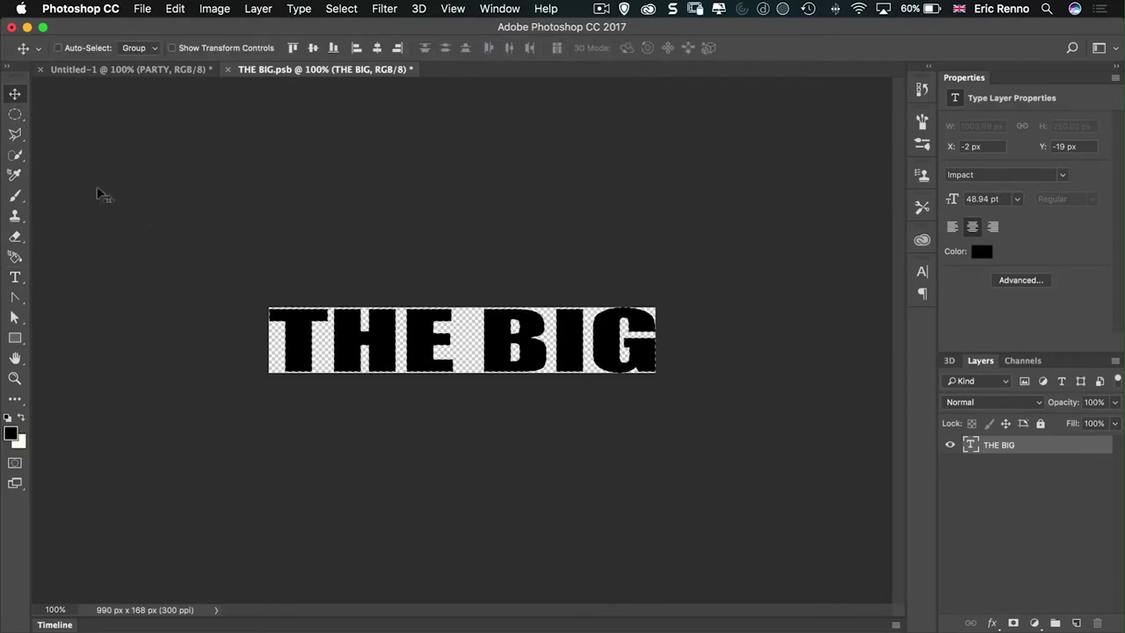